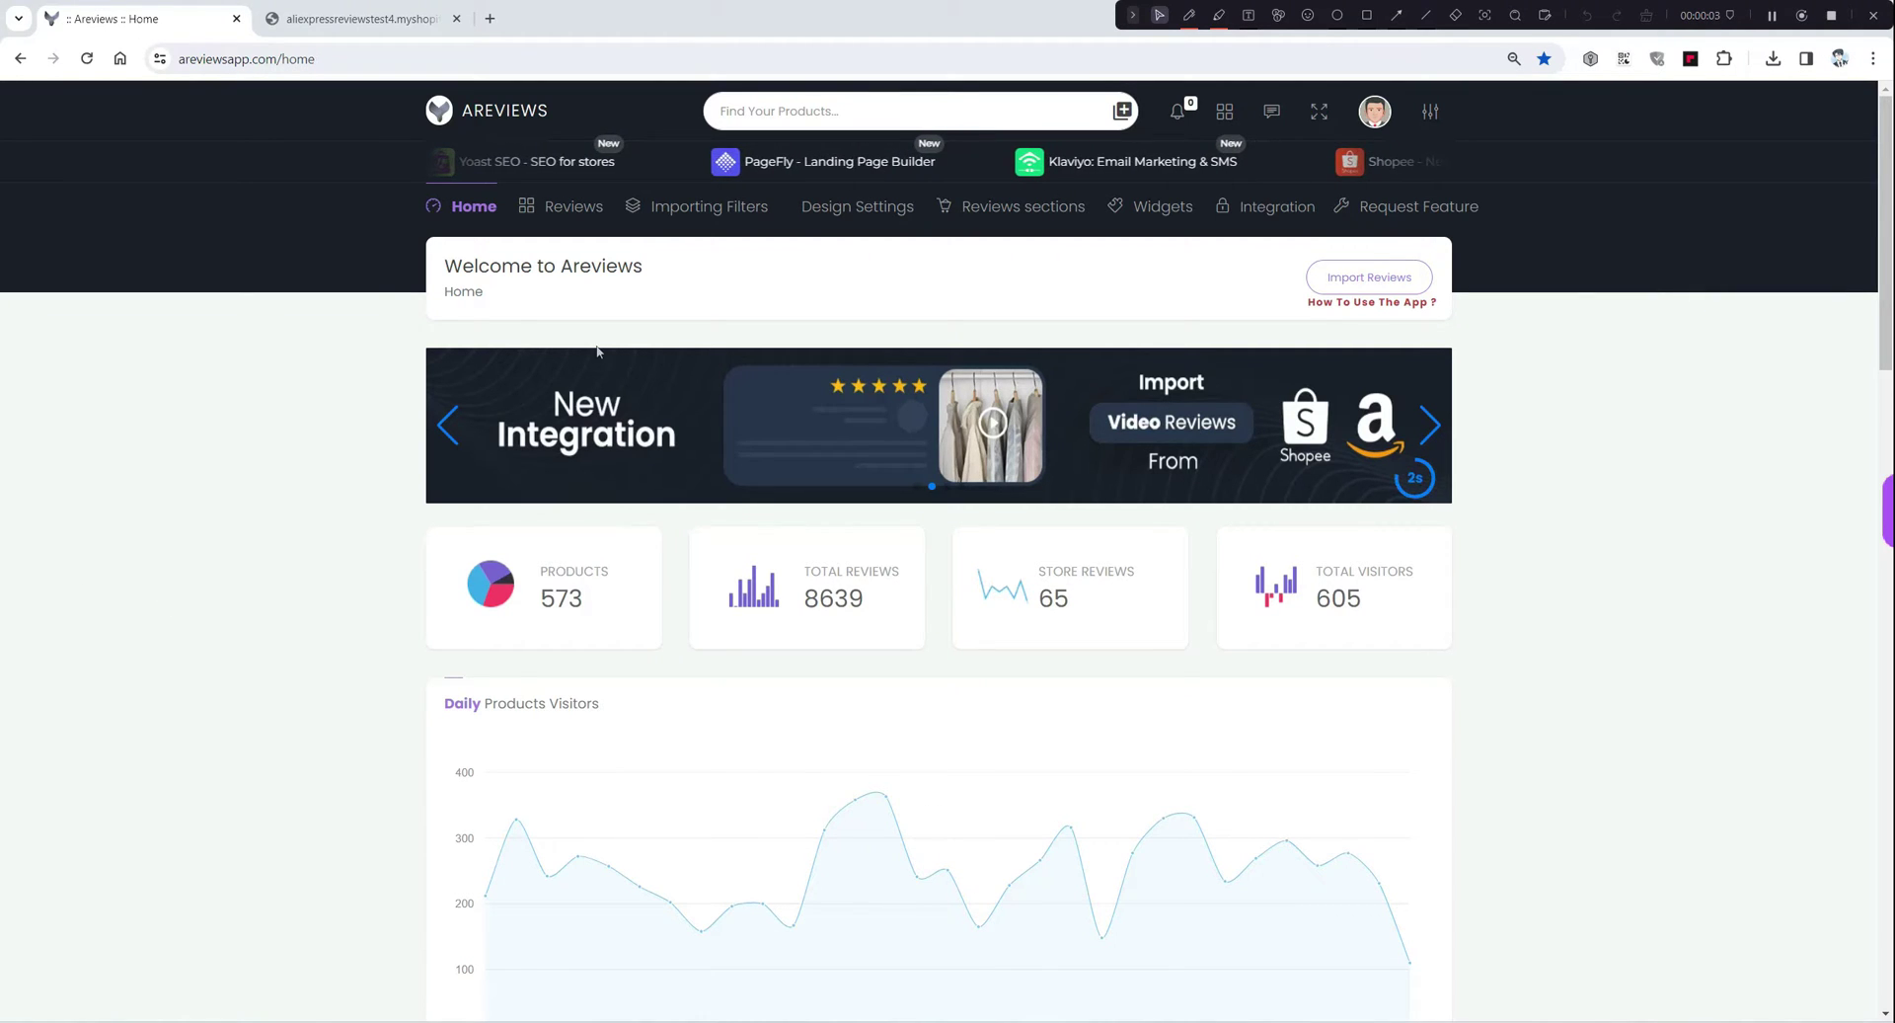
Step: Open the CSV Importer page from the Areviews review importers
mouse_move(563, 205)
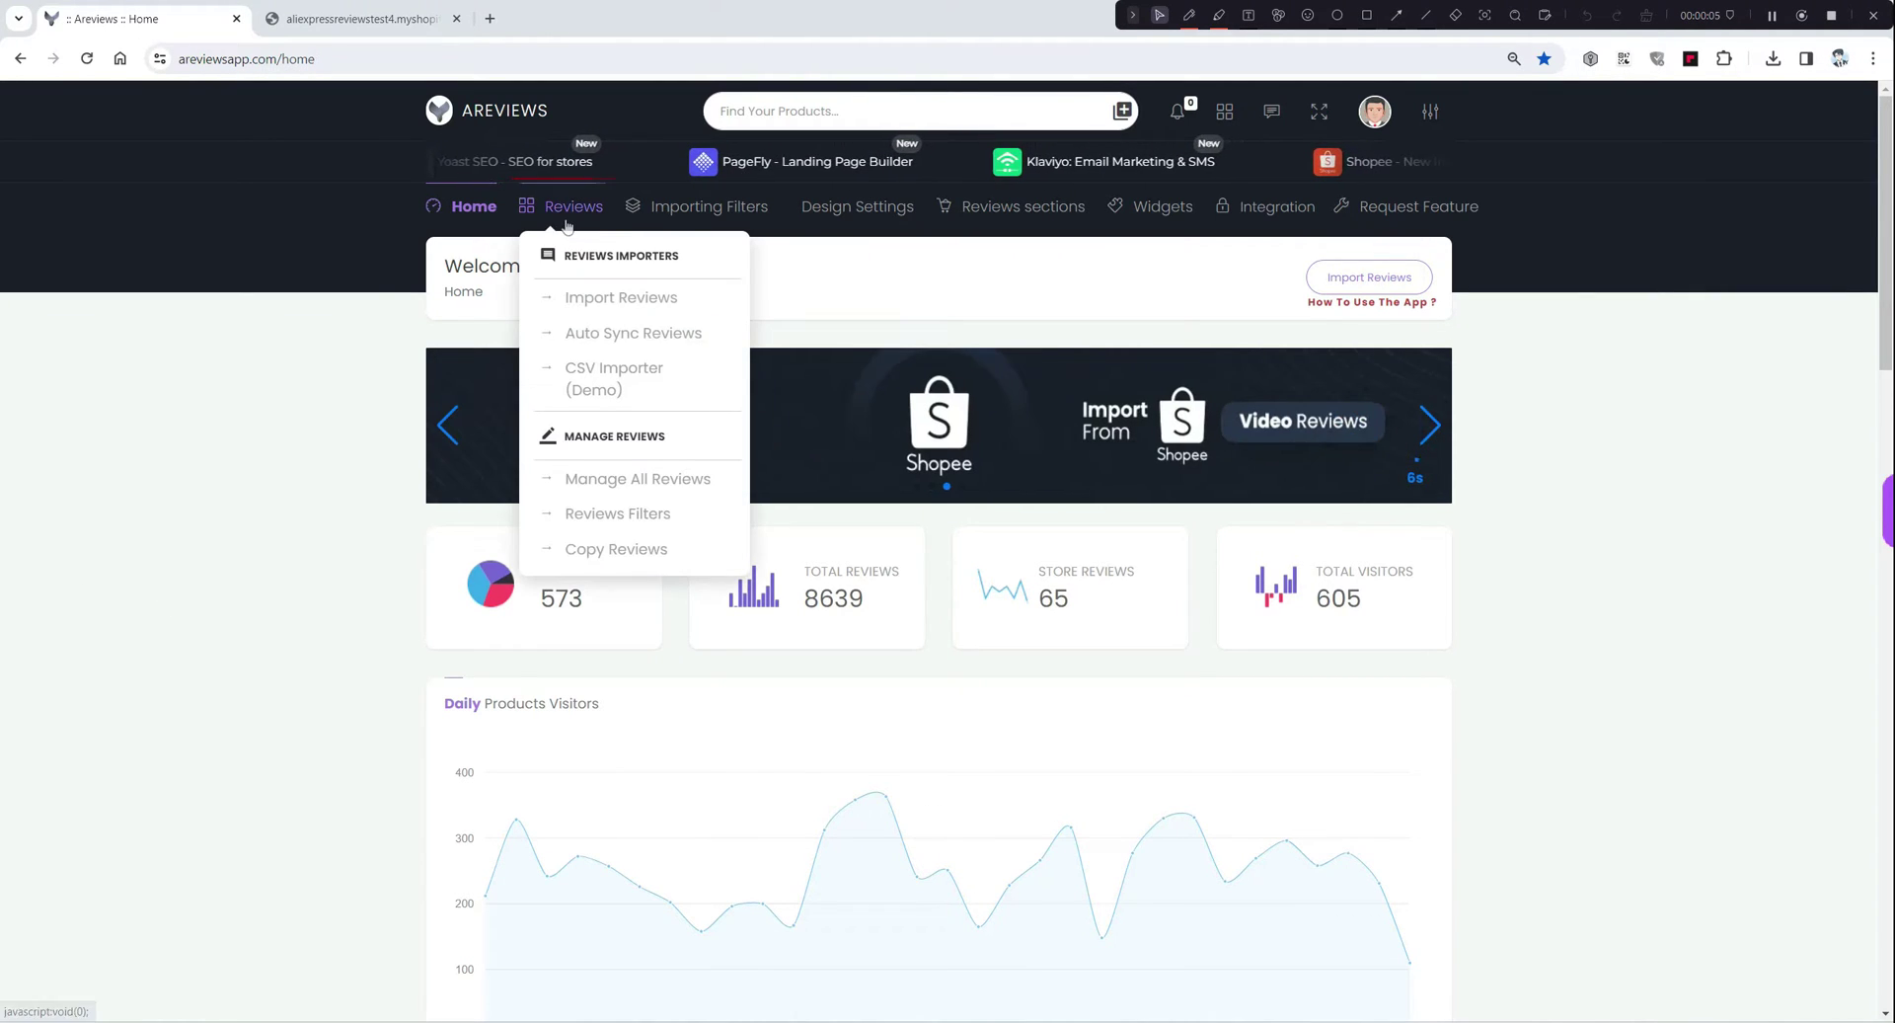
left_click(608, 385)
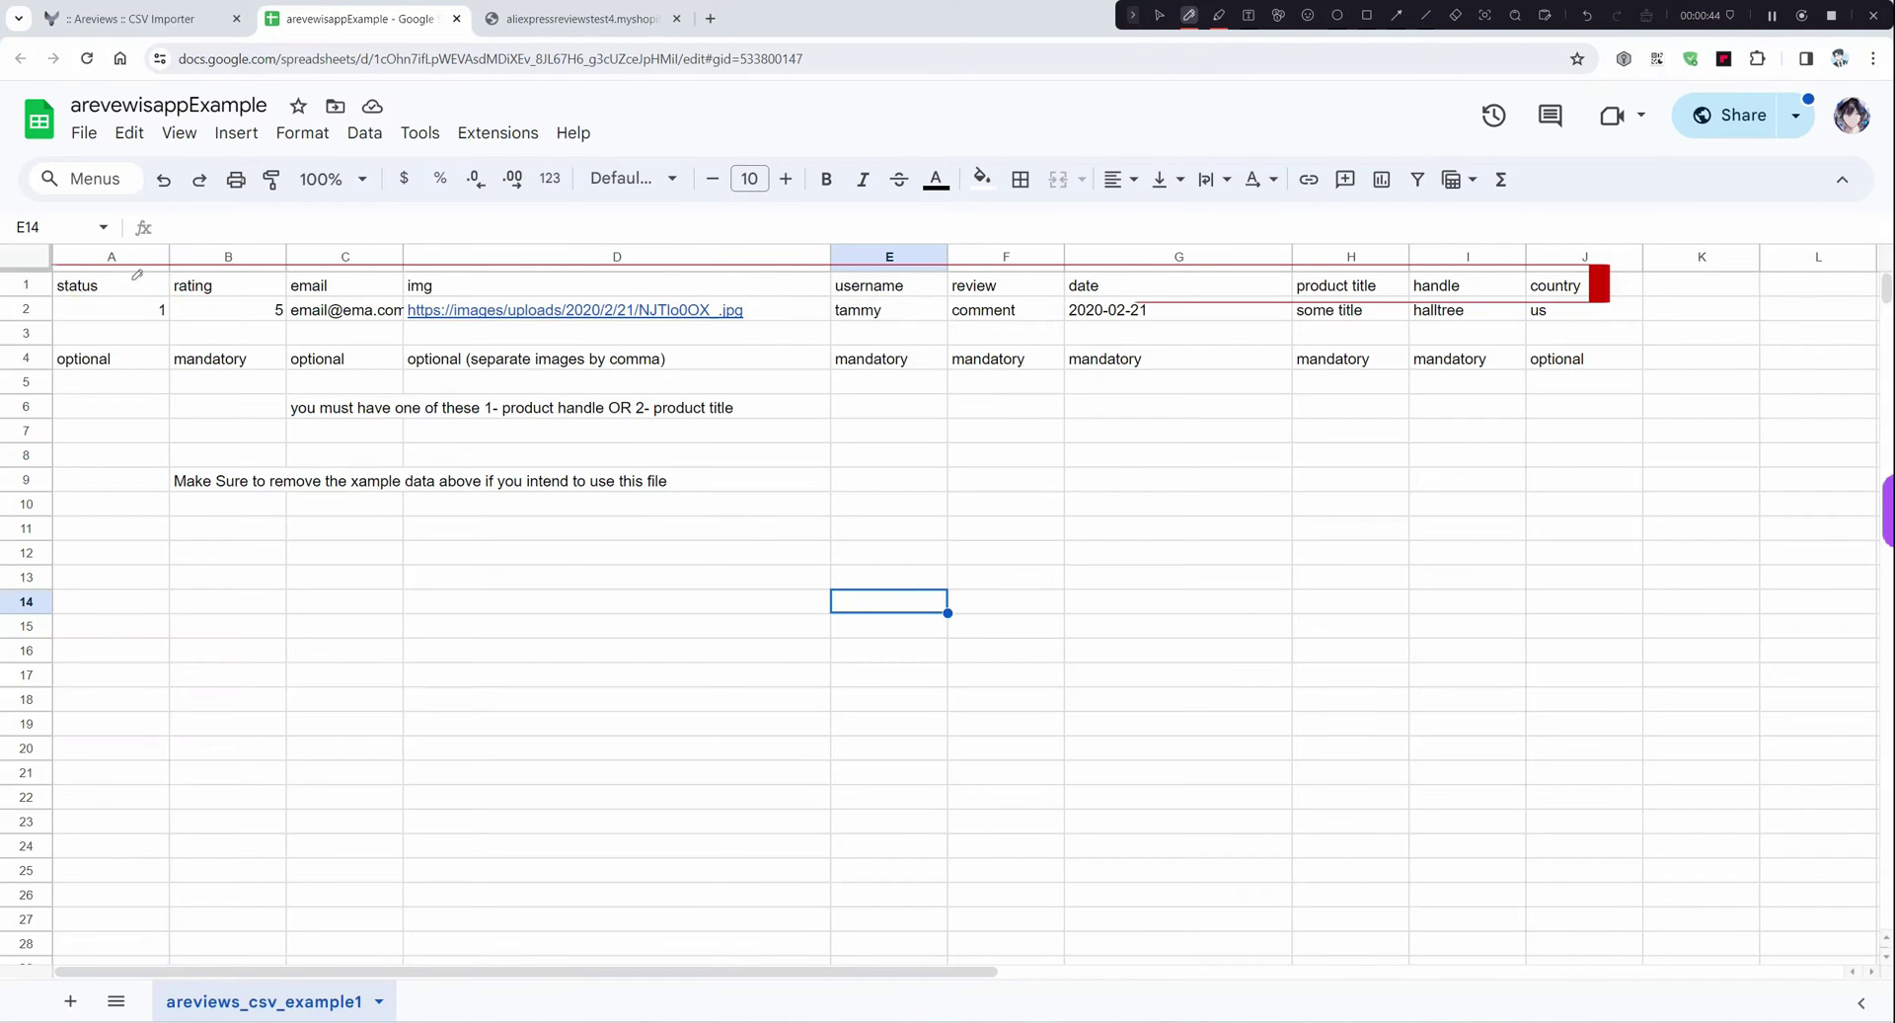
Step: Examine the example sheet's optional and mandatory columns and its product handle or product title requirement
mouse_move(138, 275)
left_mouse_down()
mouse_move(25, 297)
mouse_move(187, 257)
left_mouse_up()
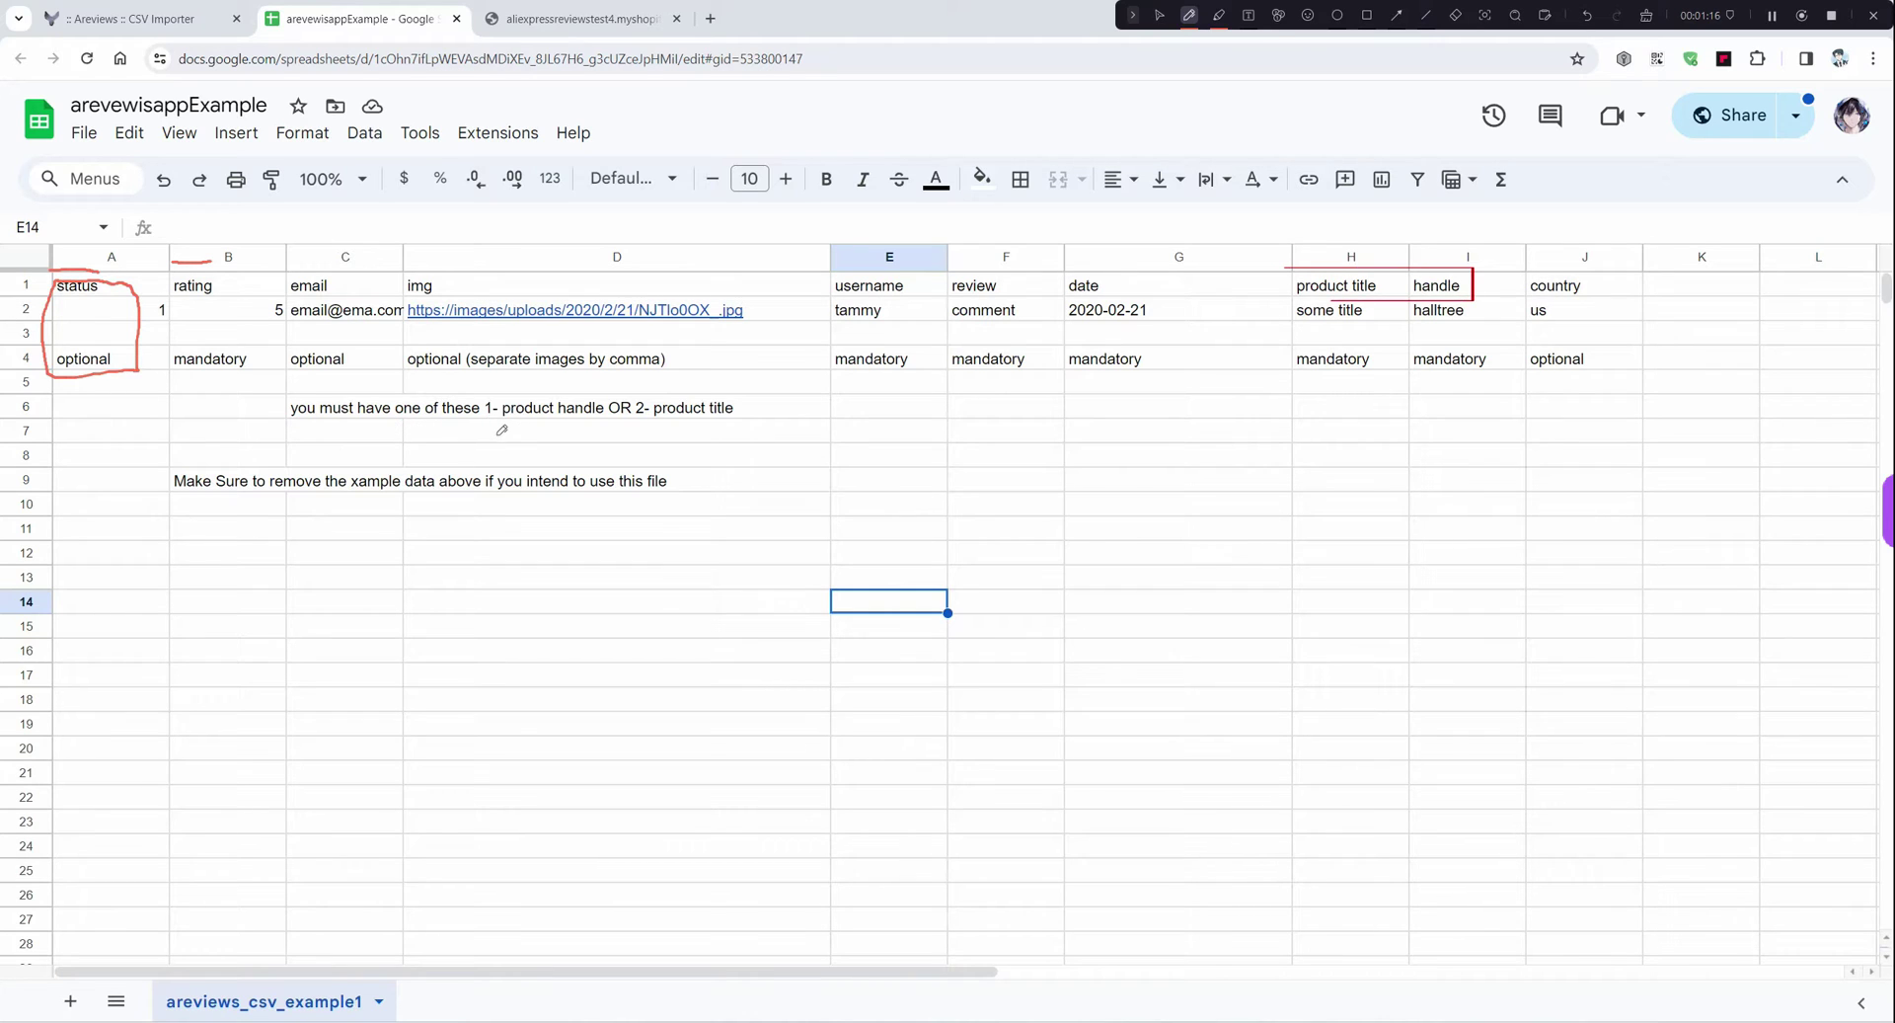
left_click_drag(495, 427, 757, 436)
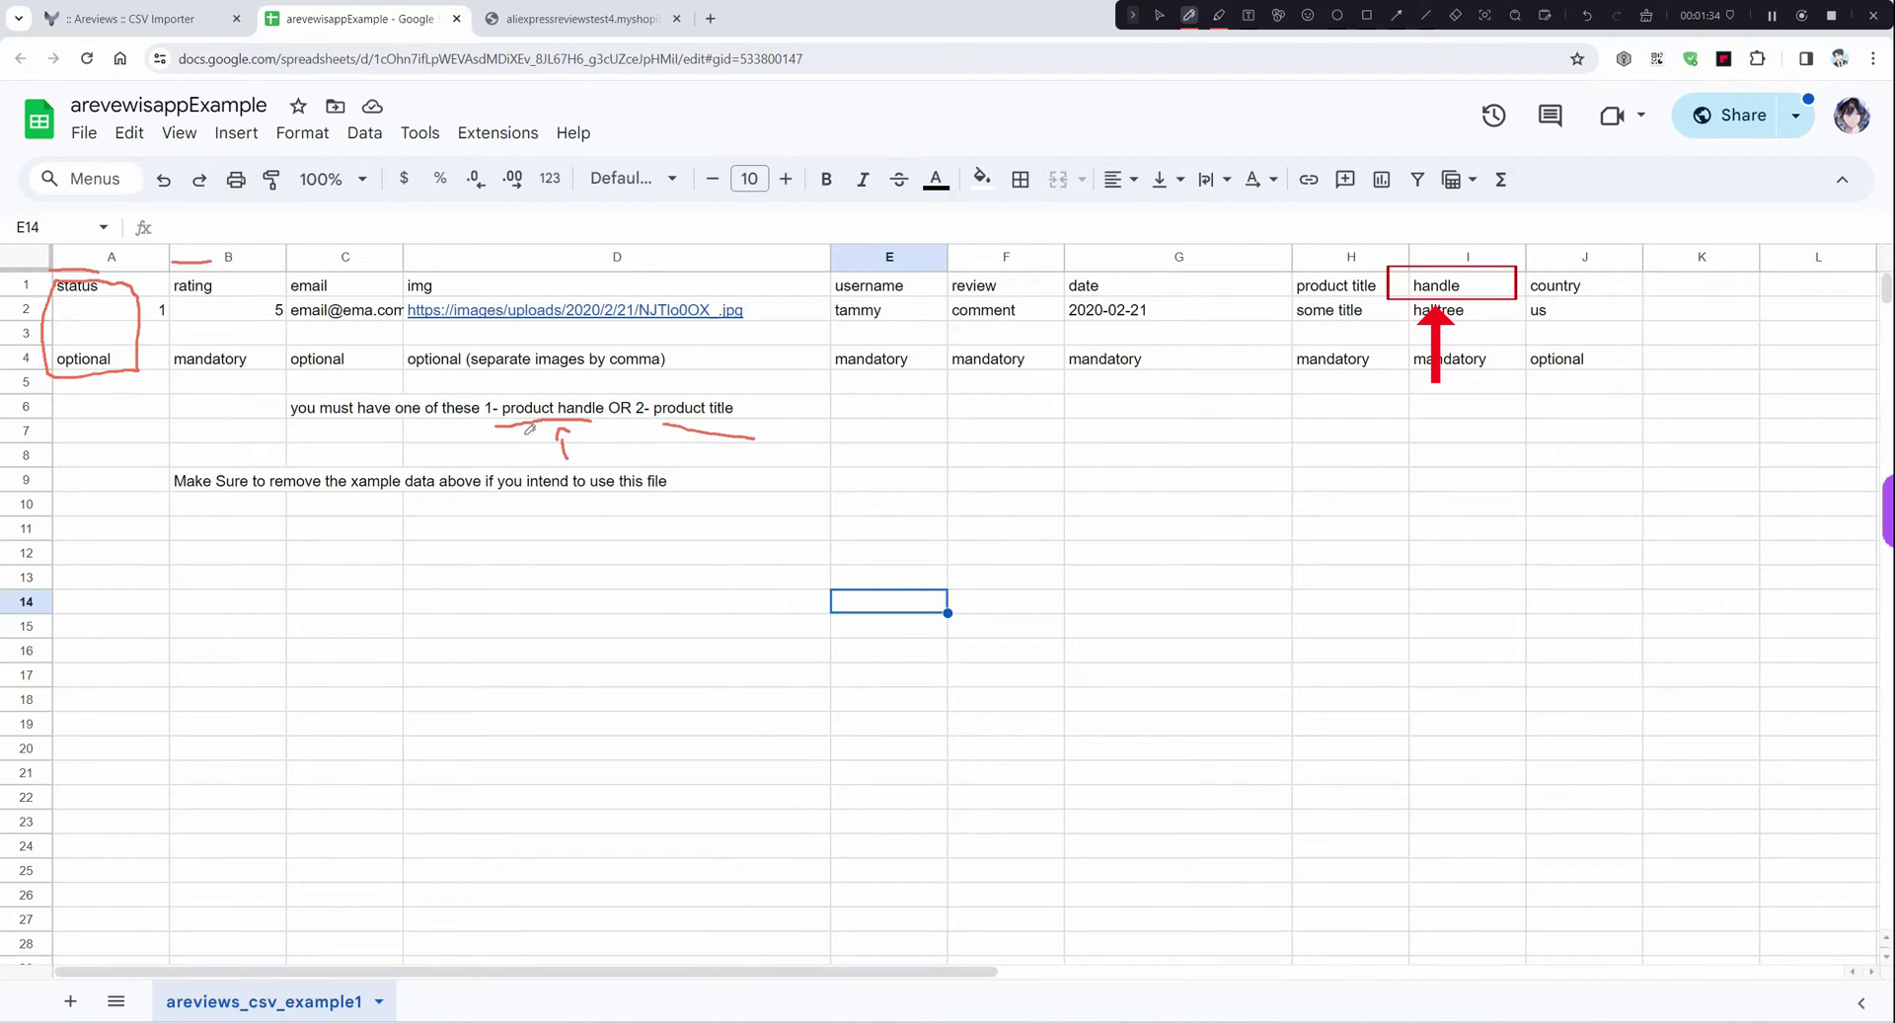
left_click_drag(530, 418, 563, 431)
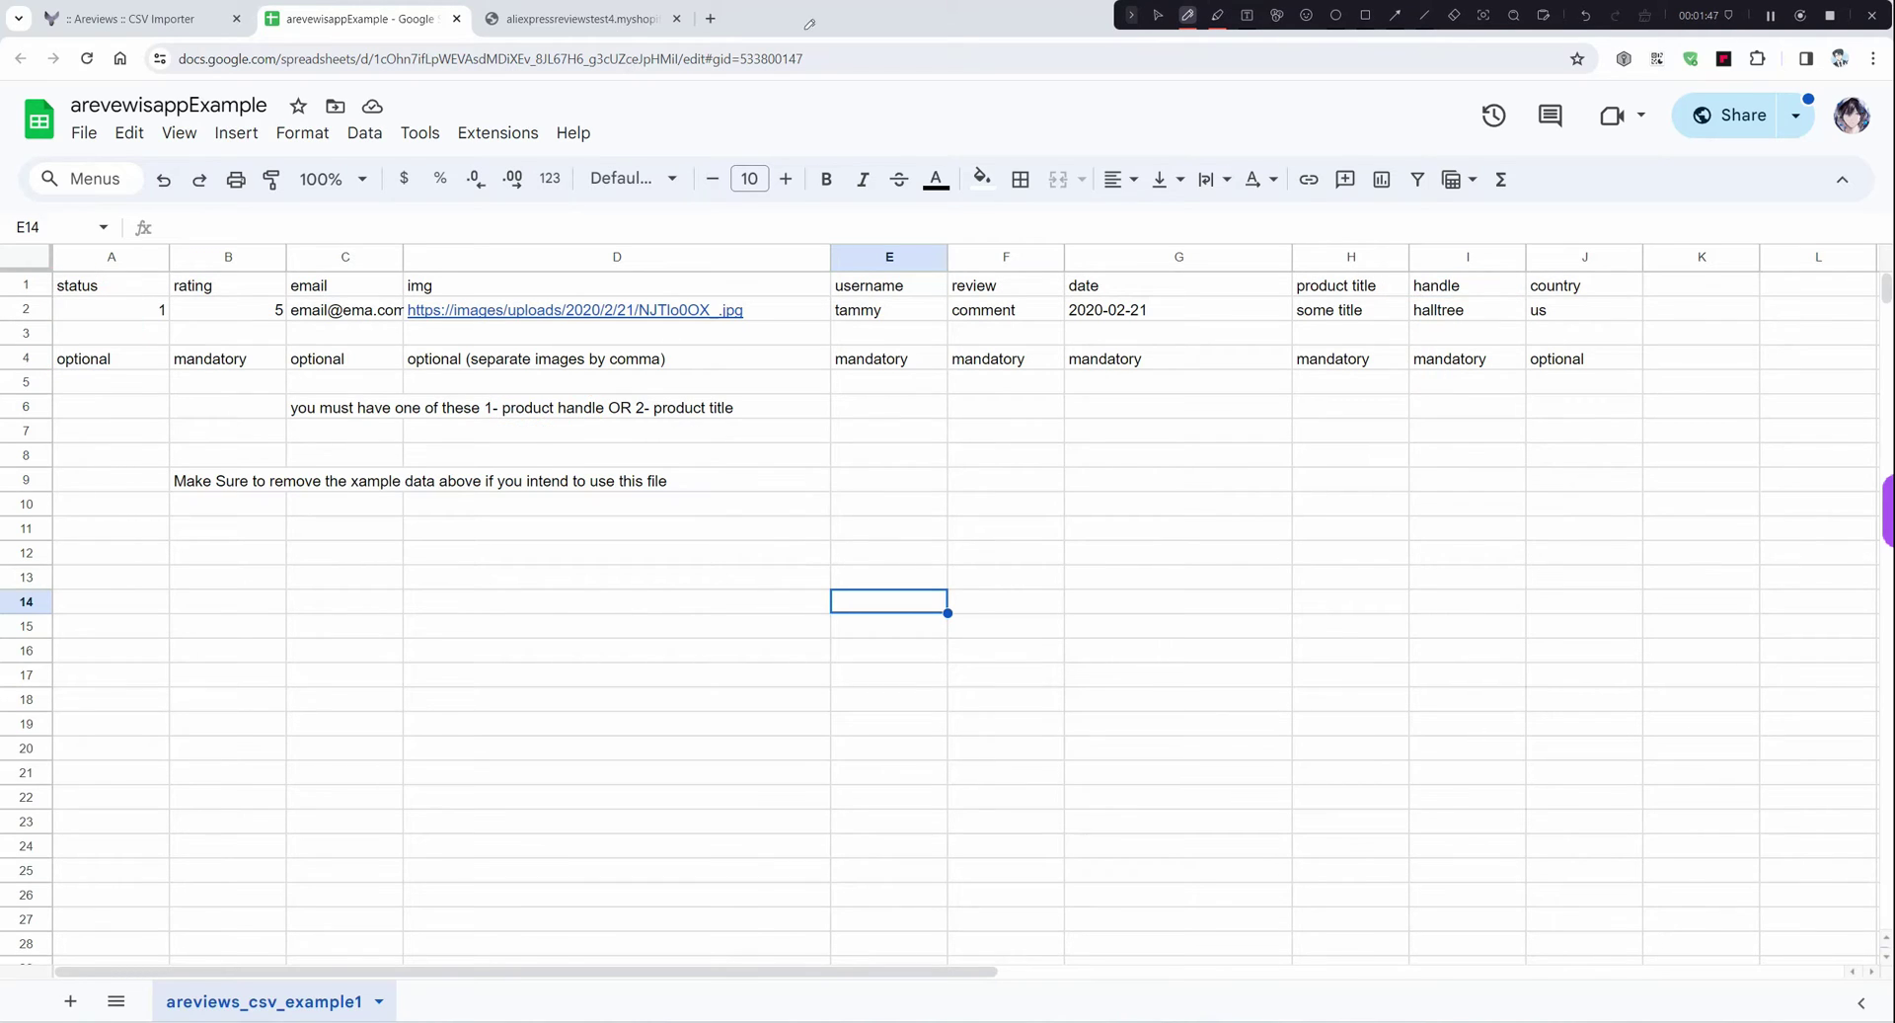
left_click(1158, 15)
Step: Locate the product handle in the test store's t-shirt page URL and highlight the product's title
left_click(583, 18)
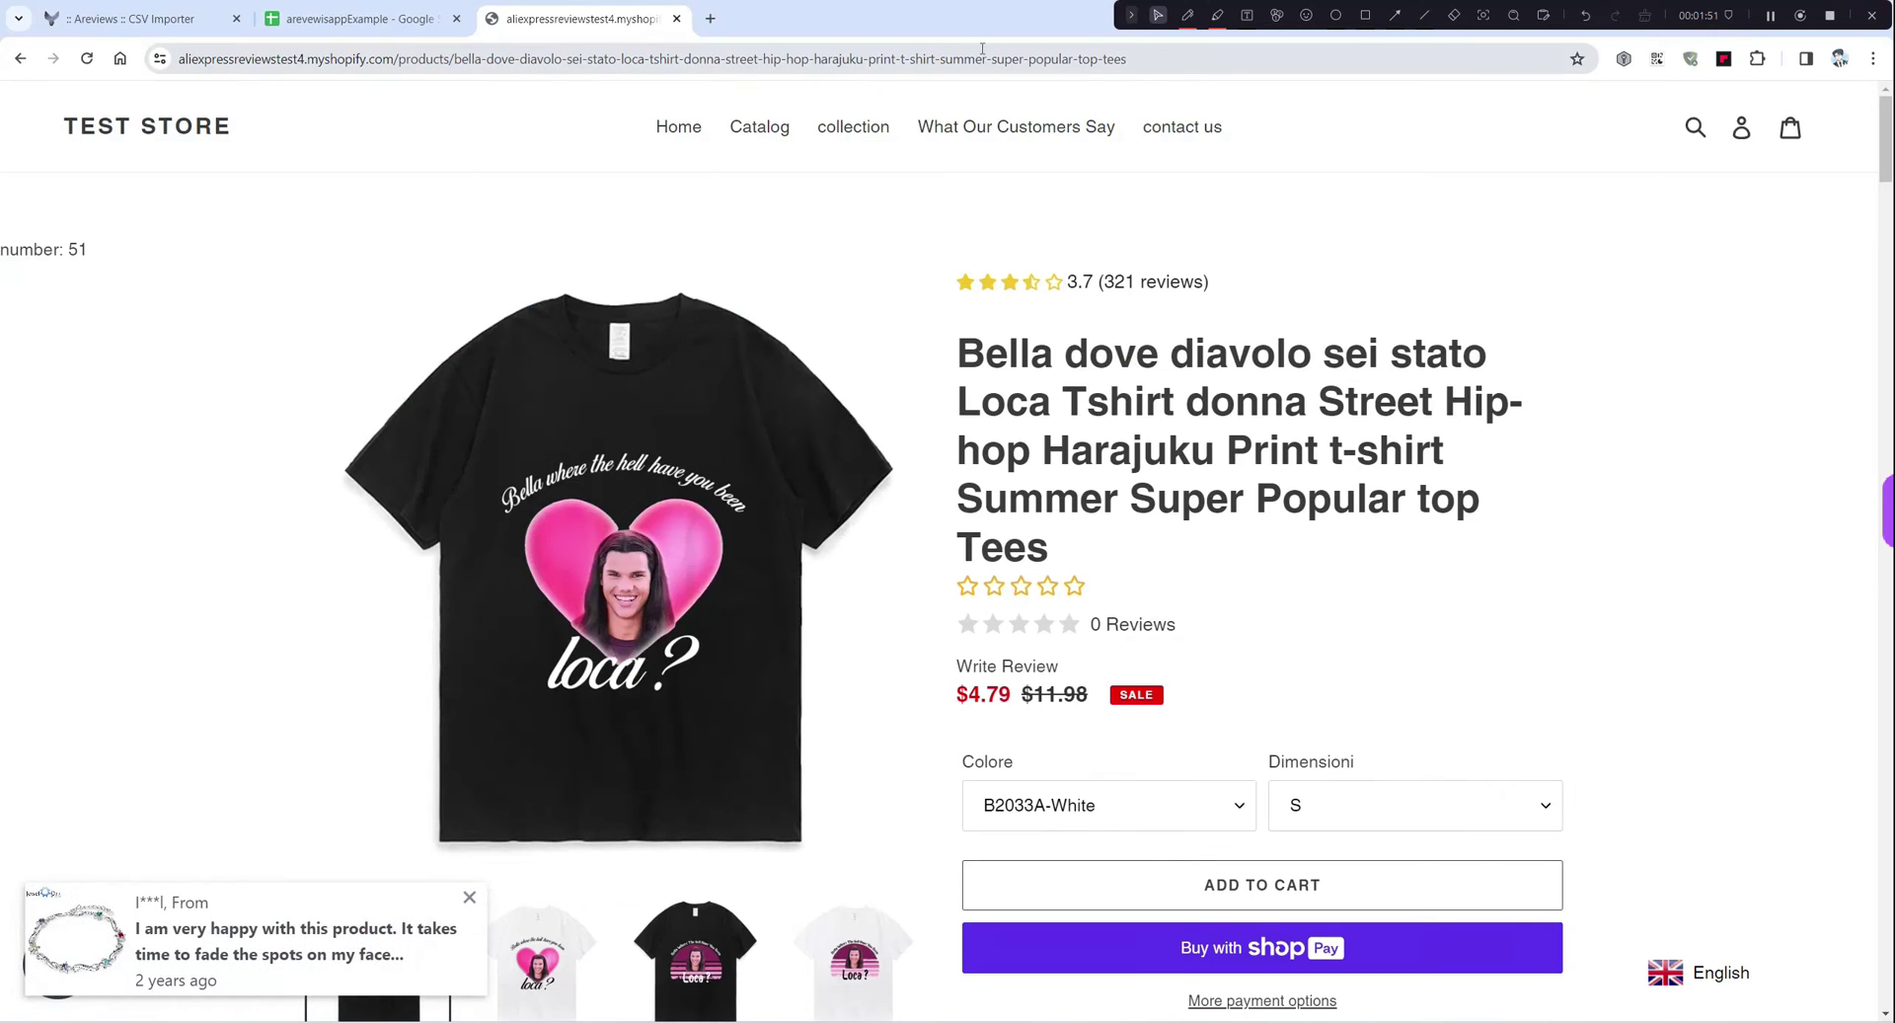
left_click_drag(1127, 60, 1182, 61)
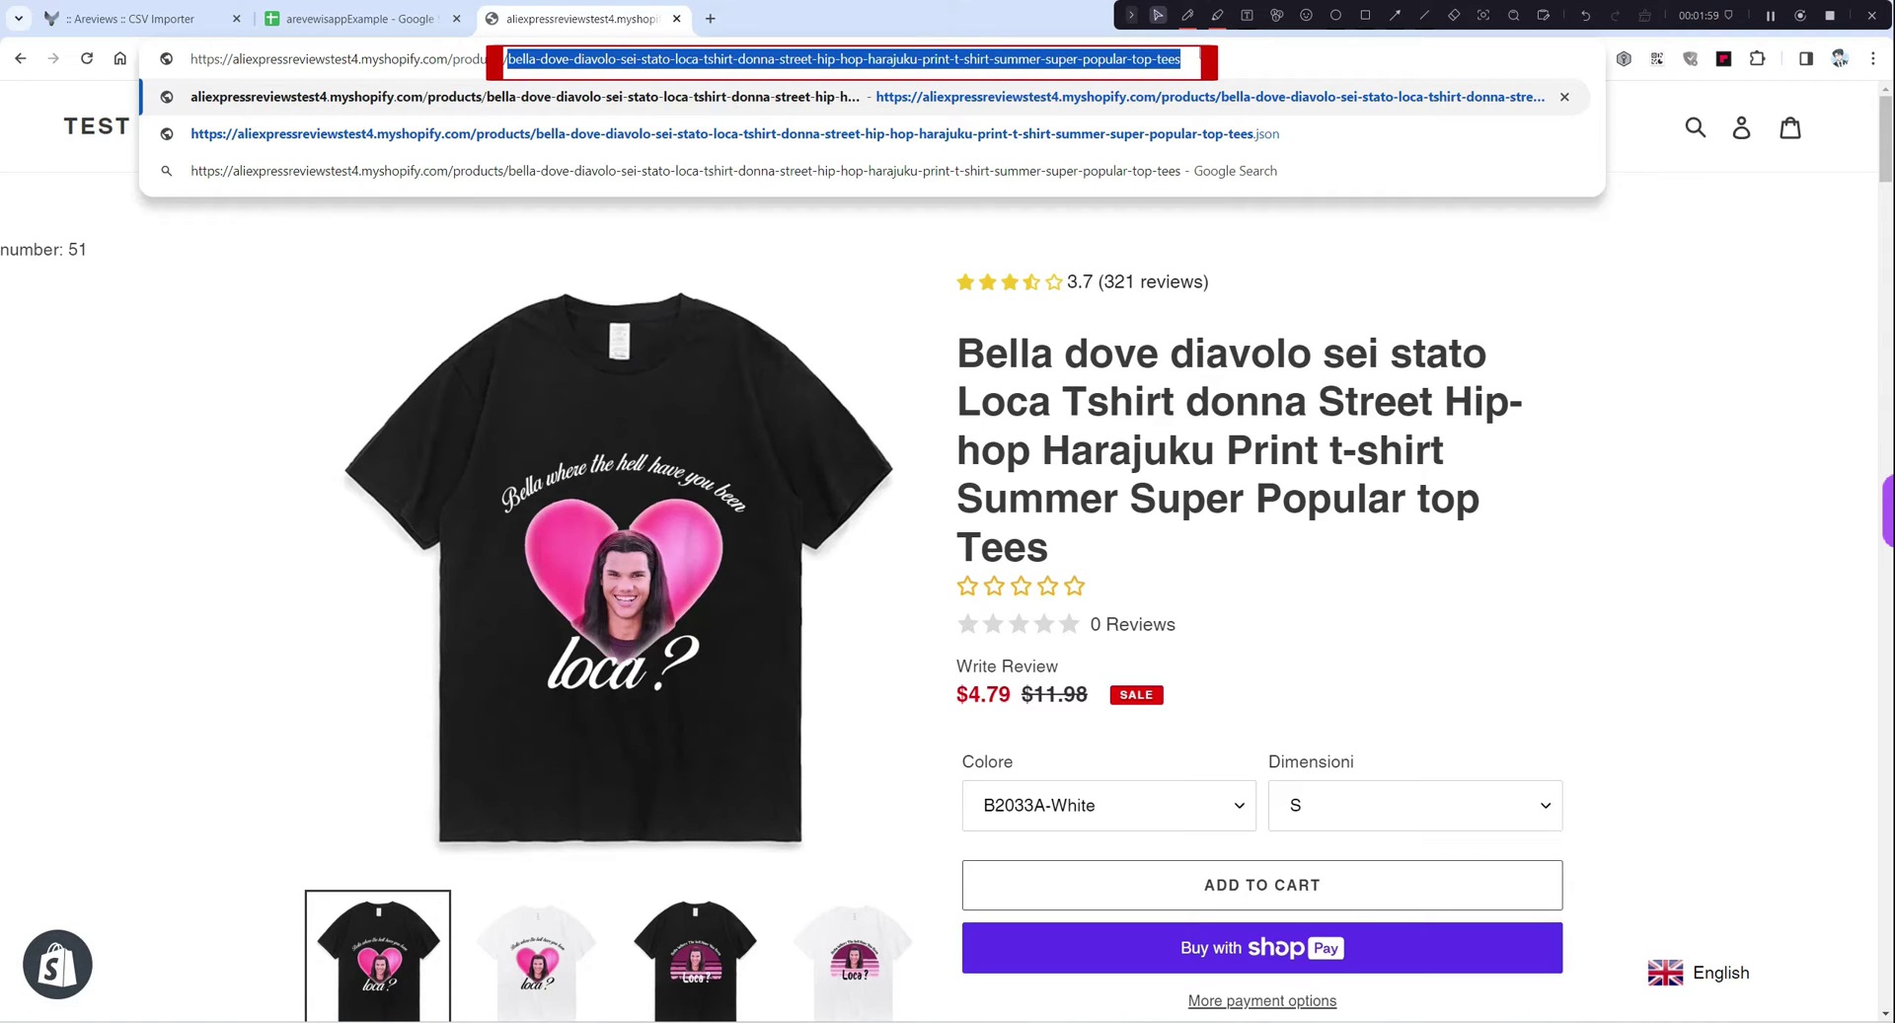
key("ctrl+c")
left_click_drag(948, 334, 1054, 549)
Step: Return to Areviews, open Import Reviews in a new tab and locate the product ID in a product's comments page URL
left_click(129, 19)
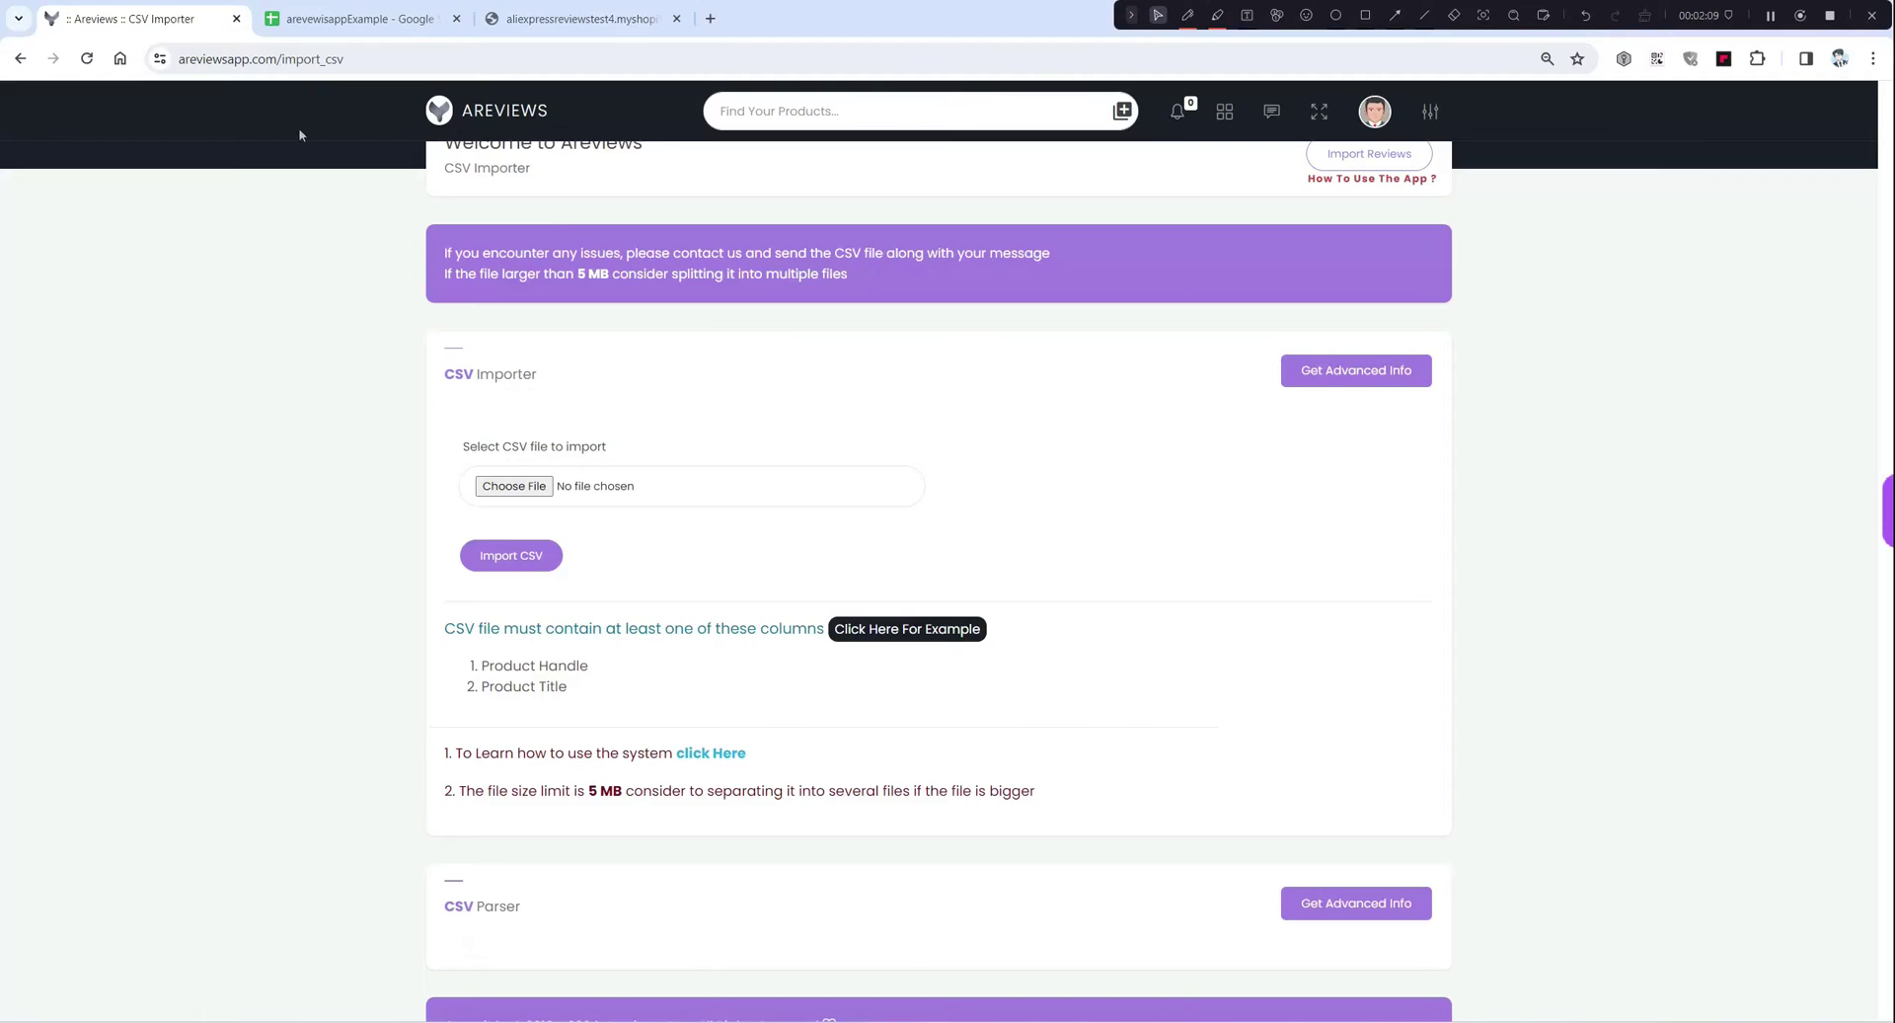
scroll(301, 135, "up", 2)
mouse_move(568, 206)
right_click(583, 297)
left_click(597, 313)
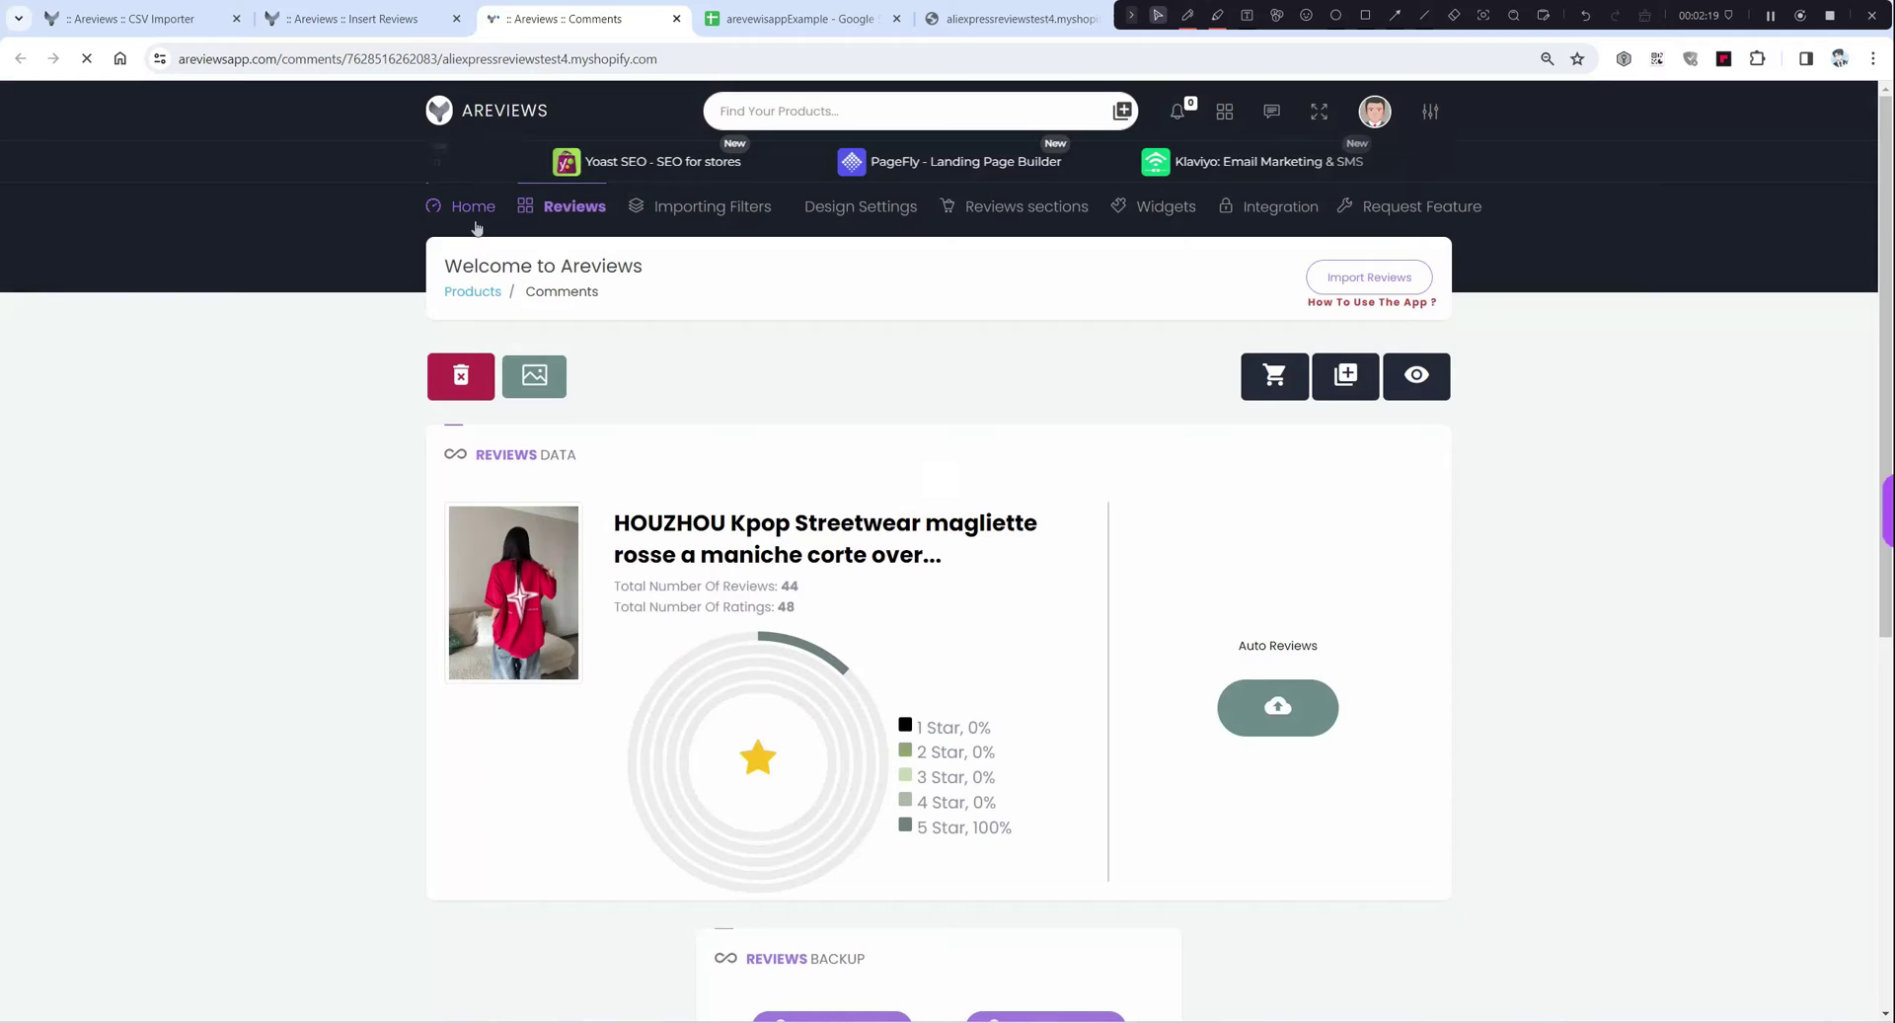
double_click(398, 59)
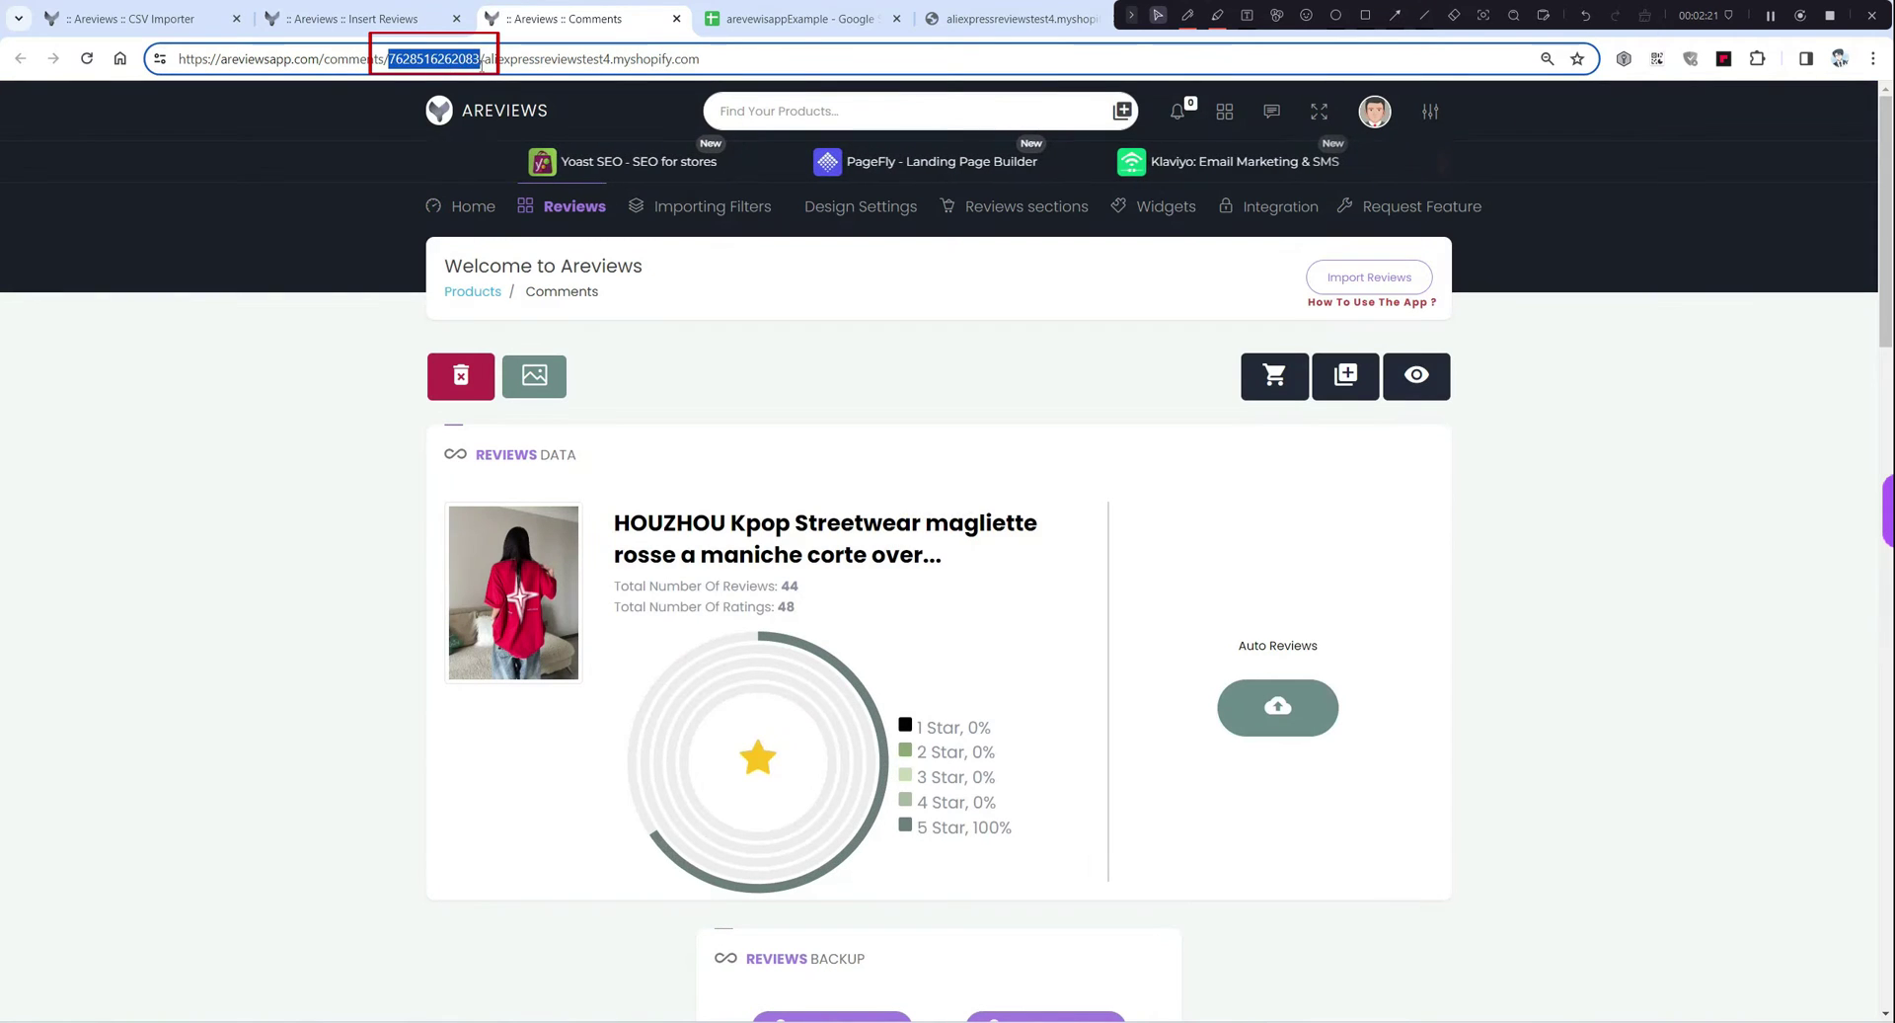
left_click_drag(388, 59, 485, 59)
Step: Clear the explanatory notes in range A4:J10 of the example spreadsheet
left_click(798, 8)
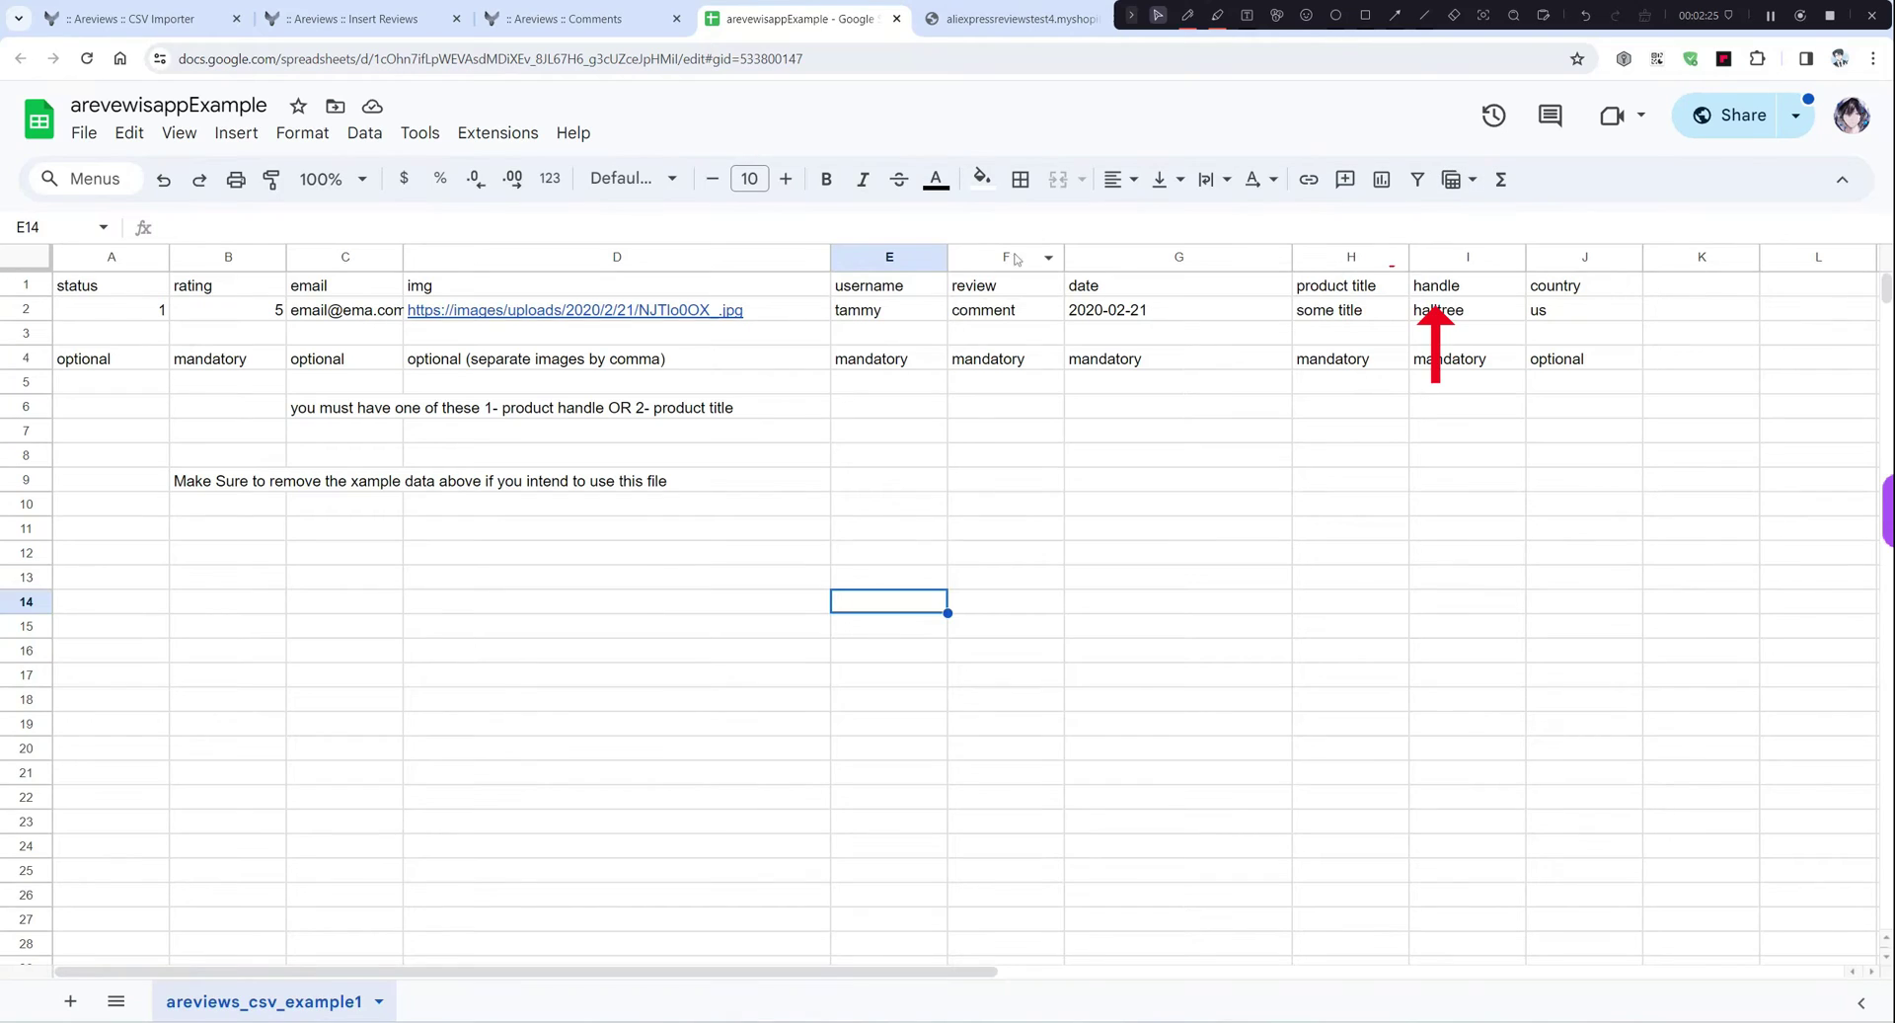
left_click(617, 357)
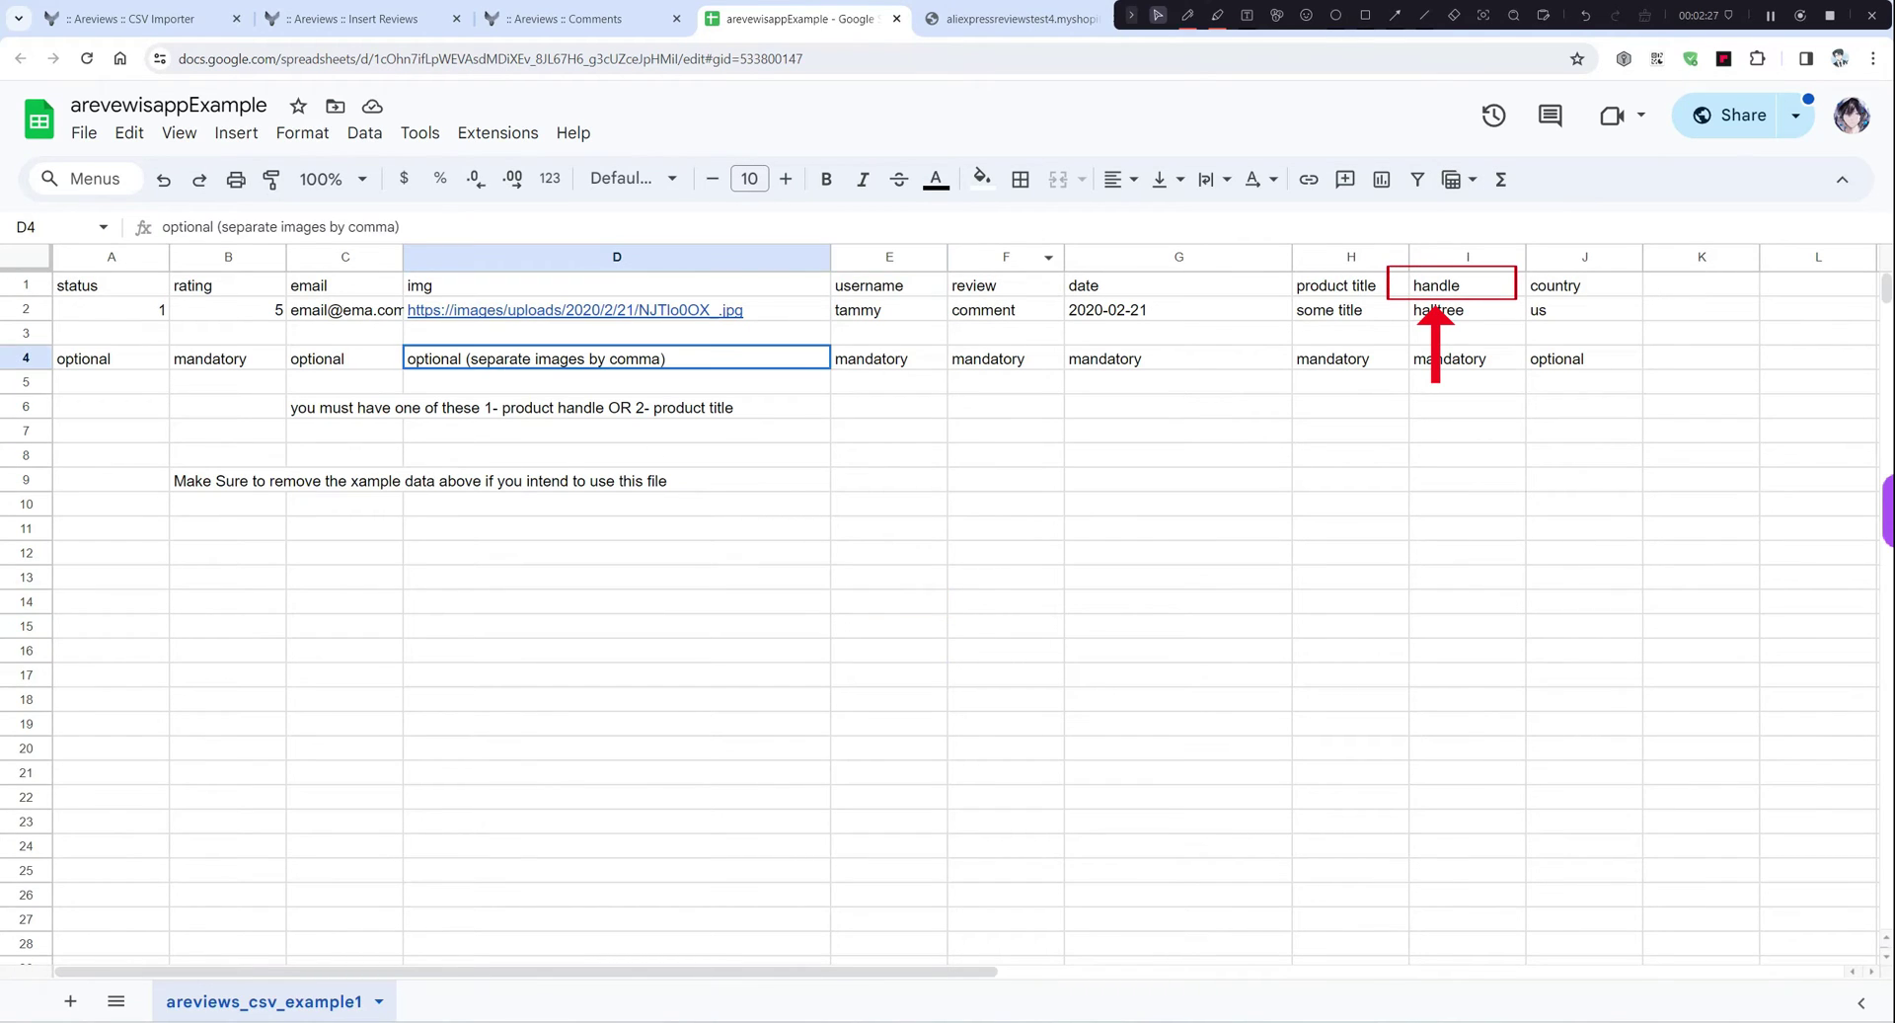
left_click(530, 405)
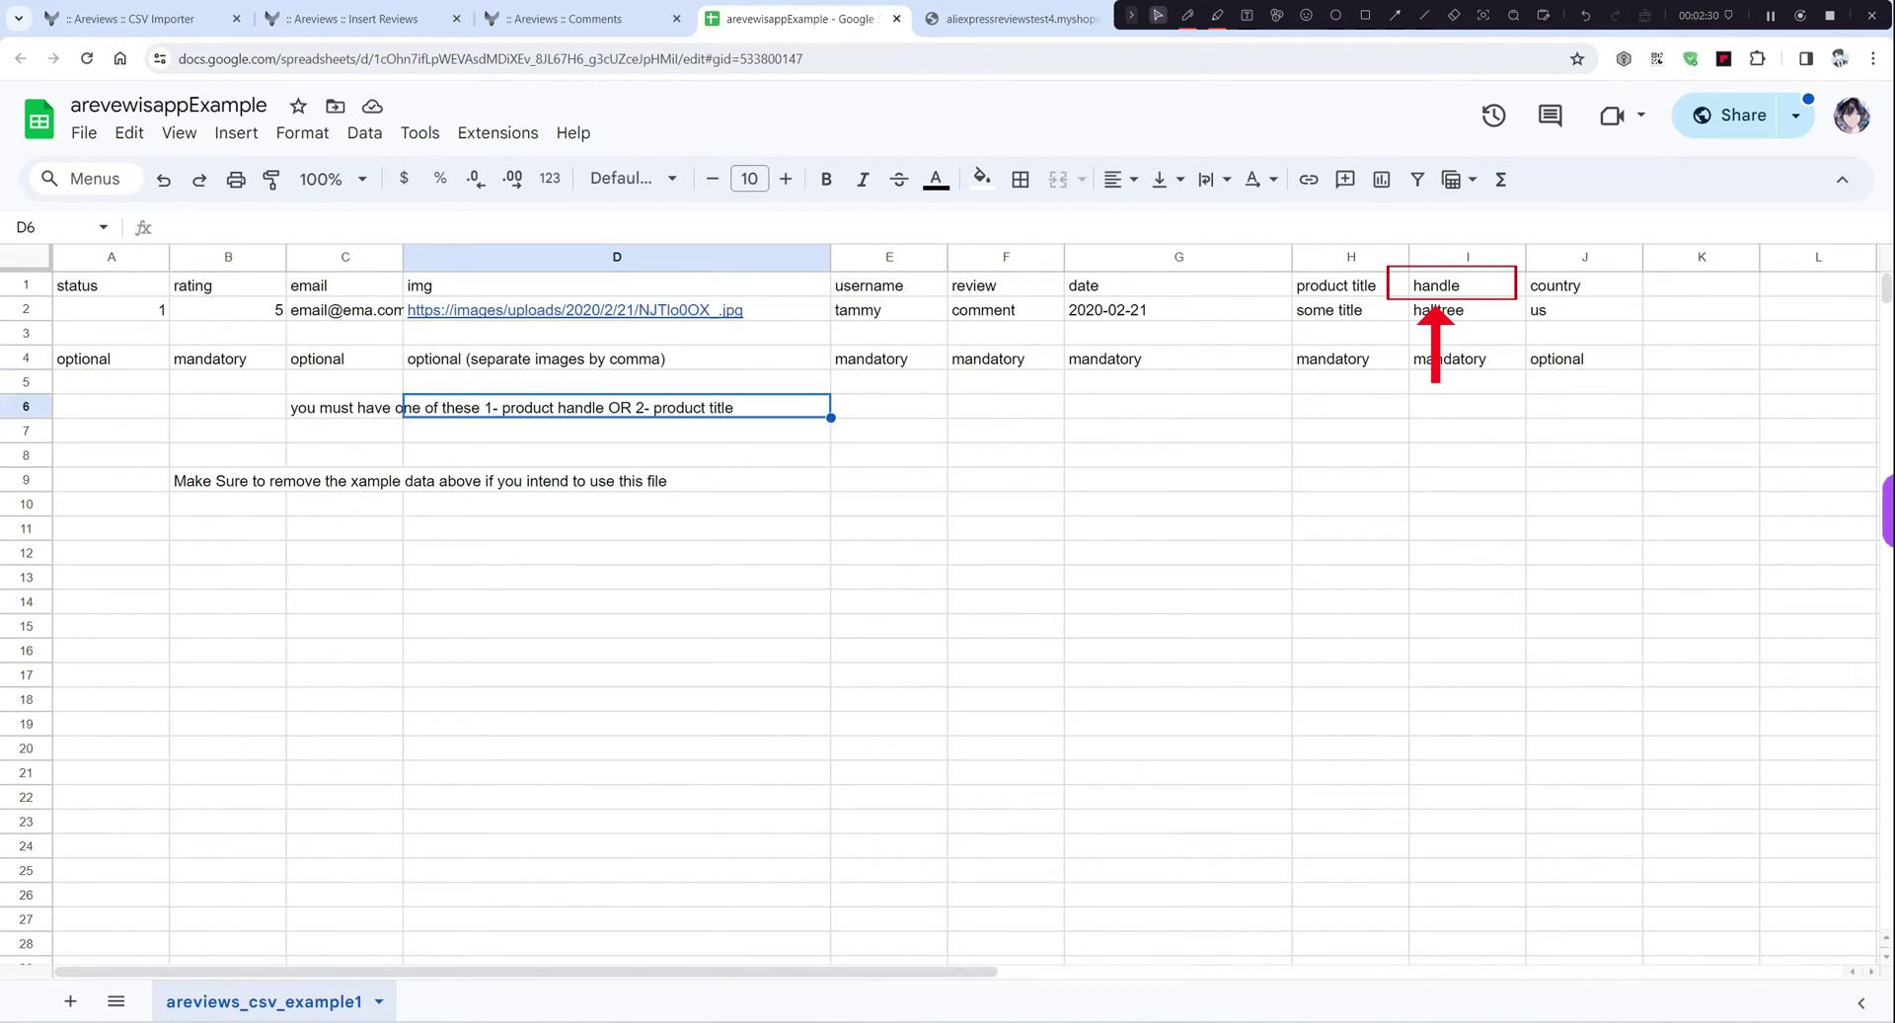
double_click(530, 405)
key("Return")
left_click(1382, 456)
left_click_drag(1585, 504, 79, 362)
key("Delete")
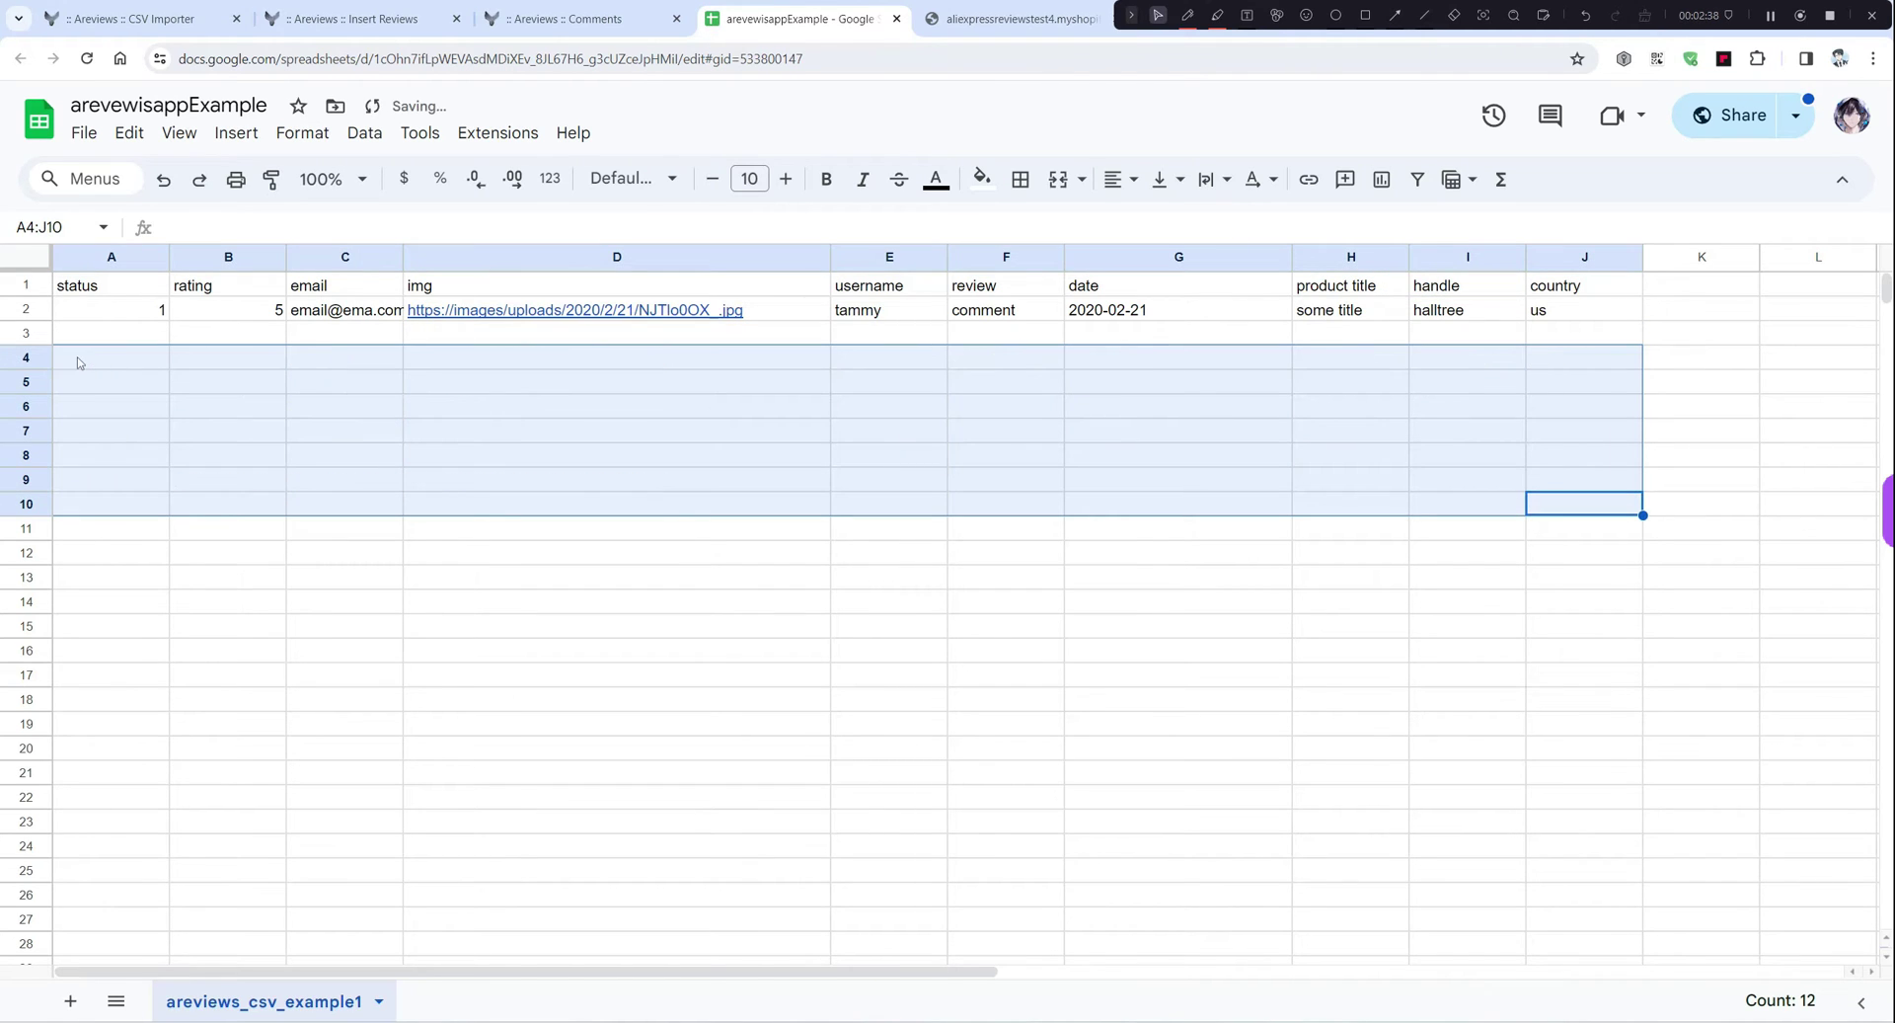
Step: Copy the product handle from the test store's t-shirt page URL and return to the spreadsheet
left_click(972, 18)
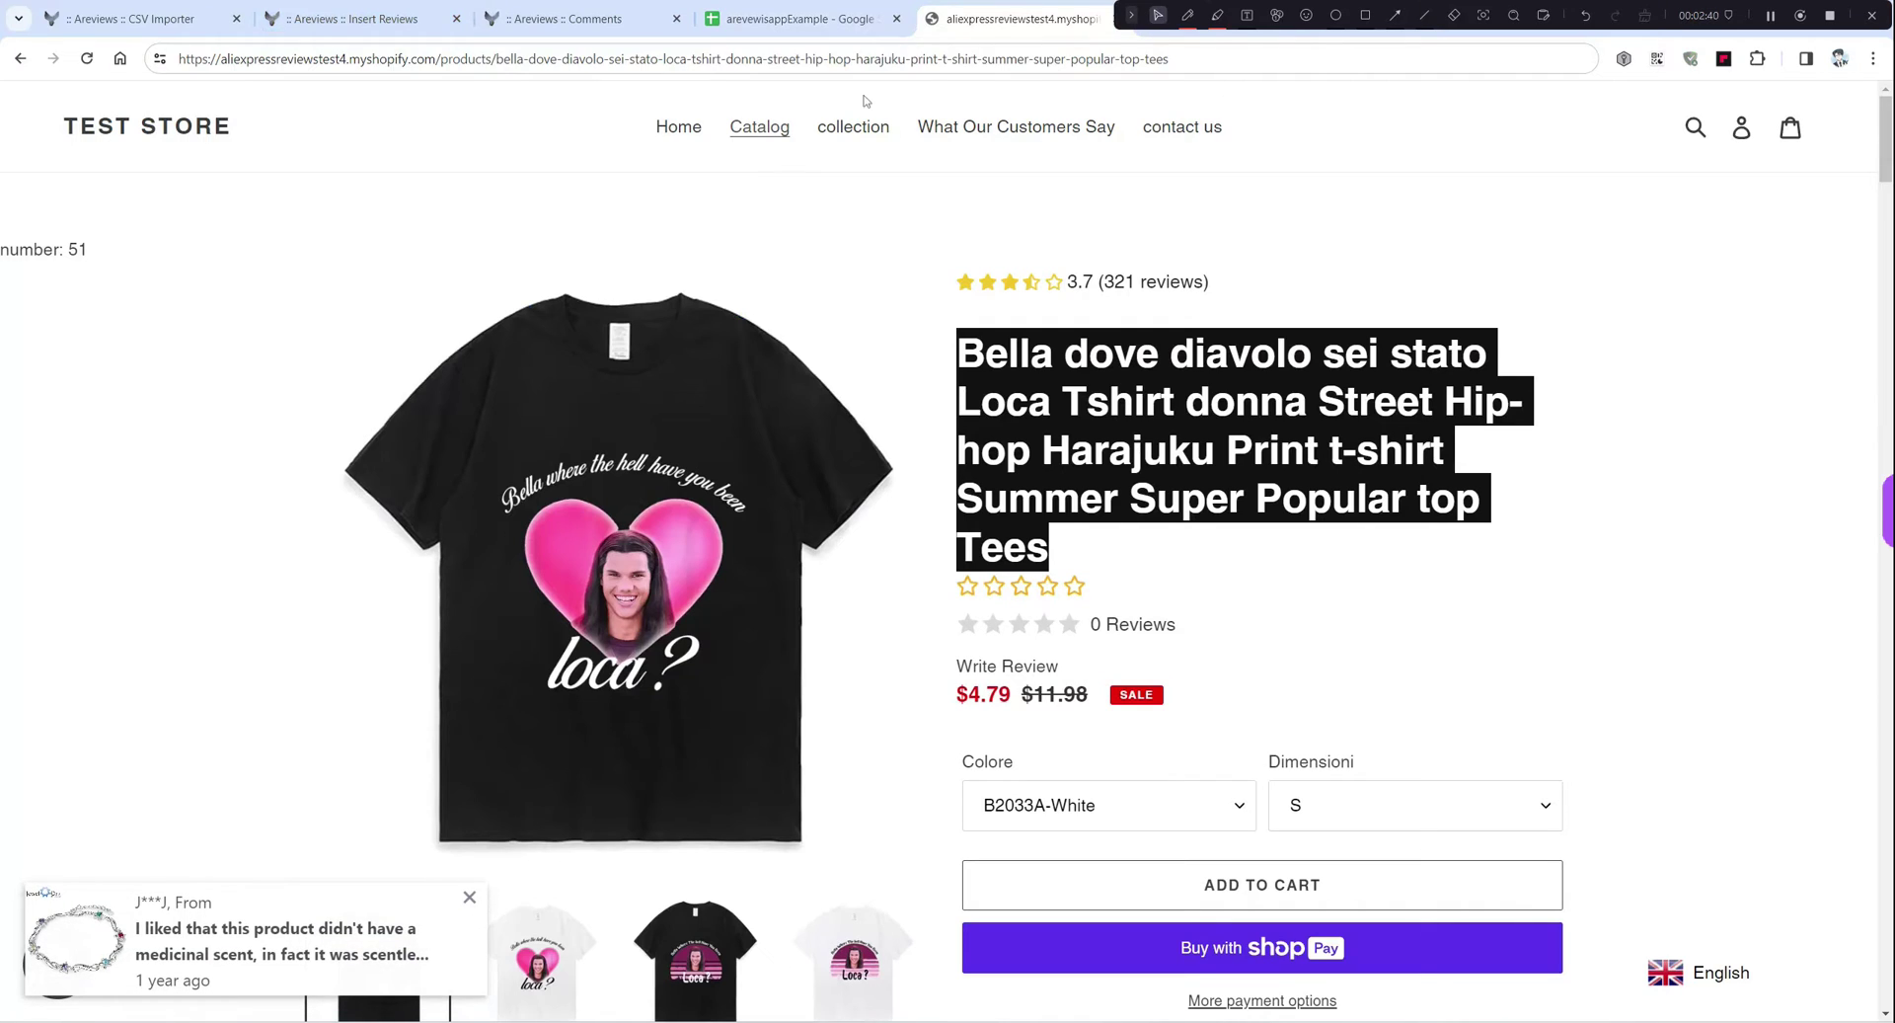
left_click_drag(1174, 59, 498, 62)
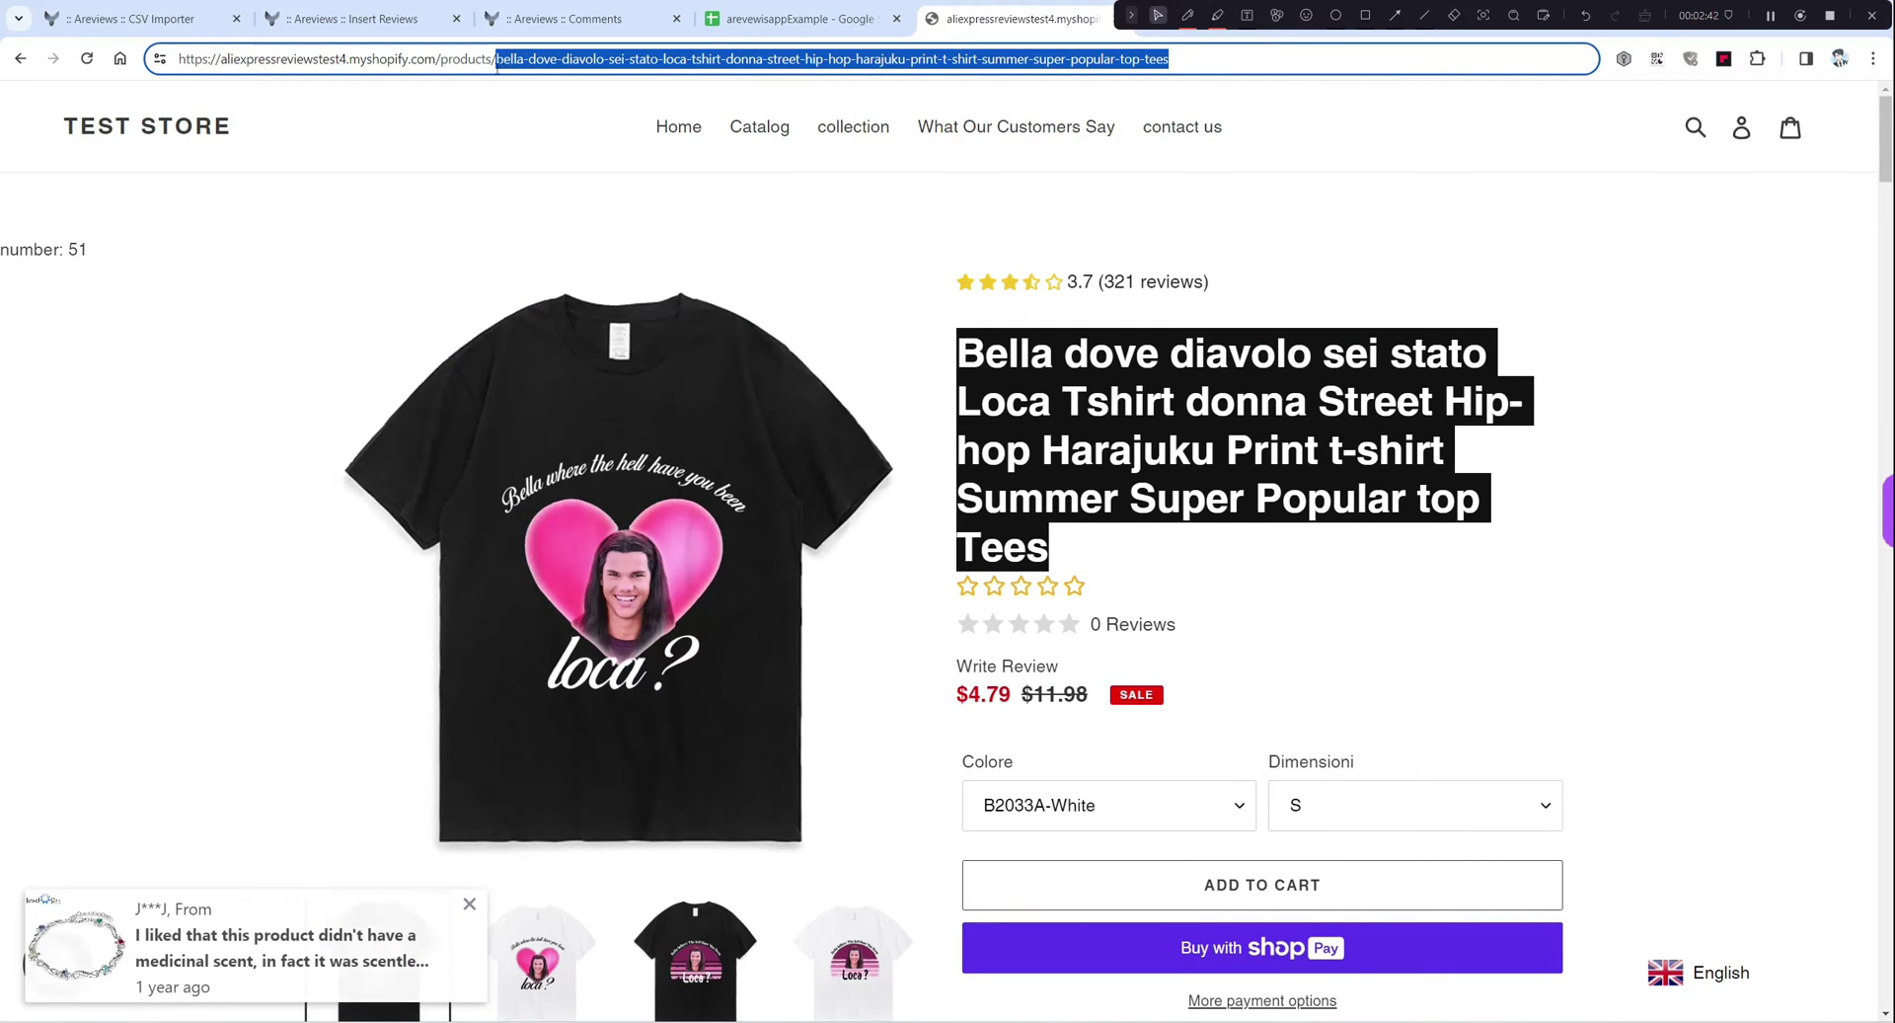
left_click(799, 18)
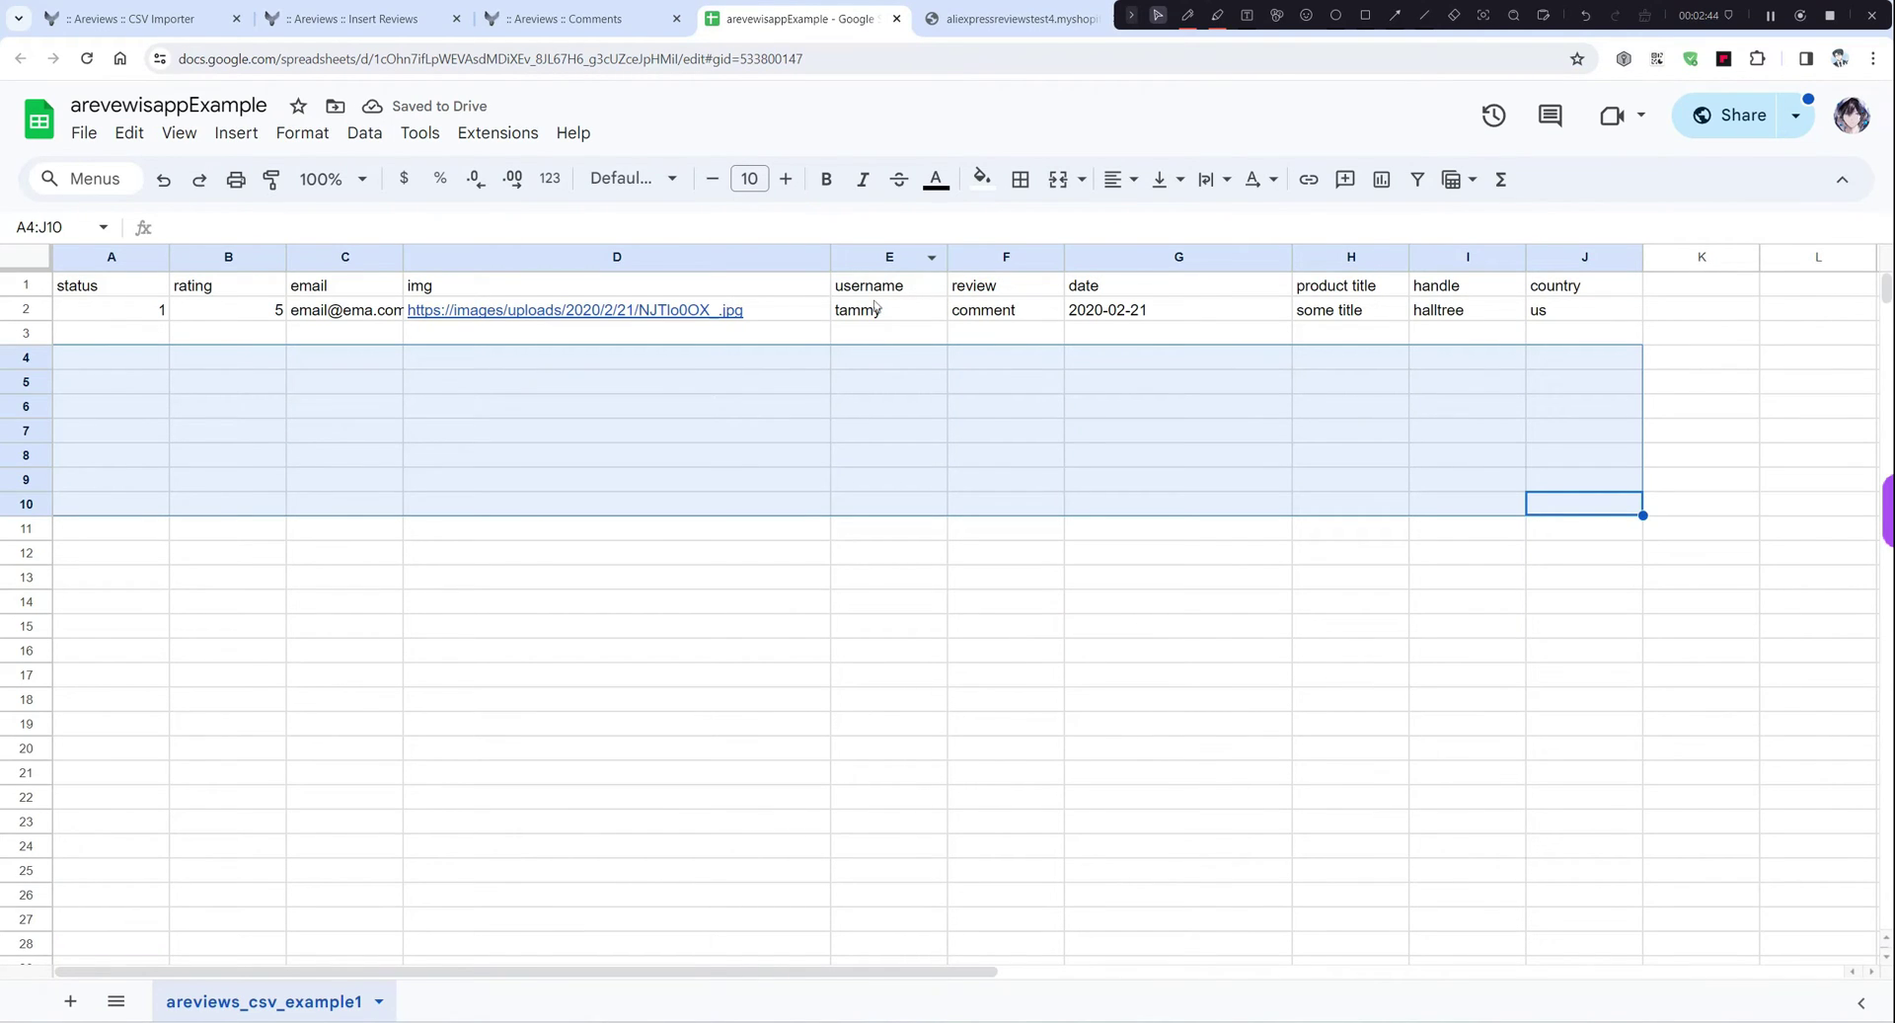
Step: Rename the product title header in H1 to product_handle
triple_click(1297, 285)
type("prodyuct")
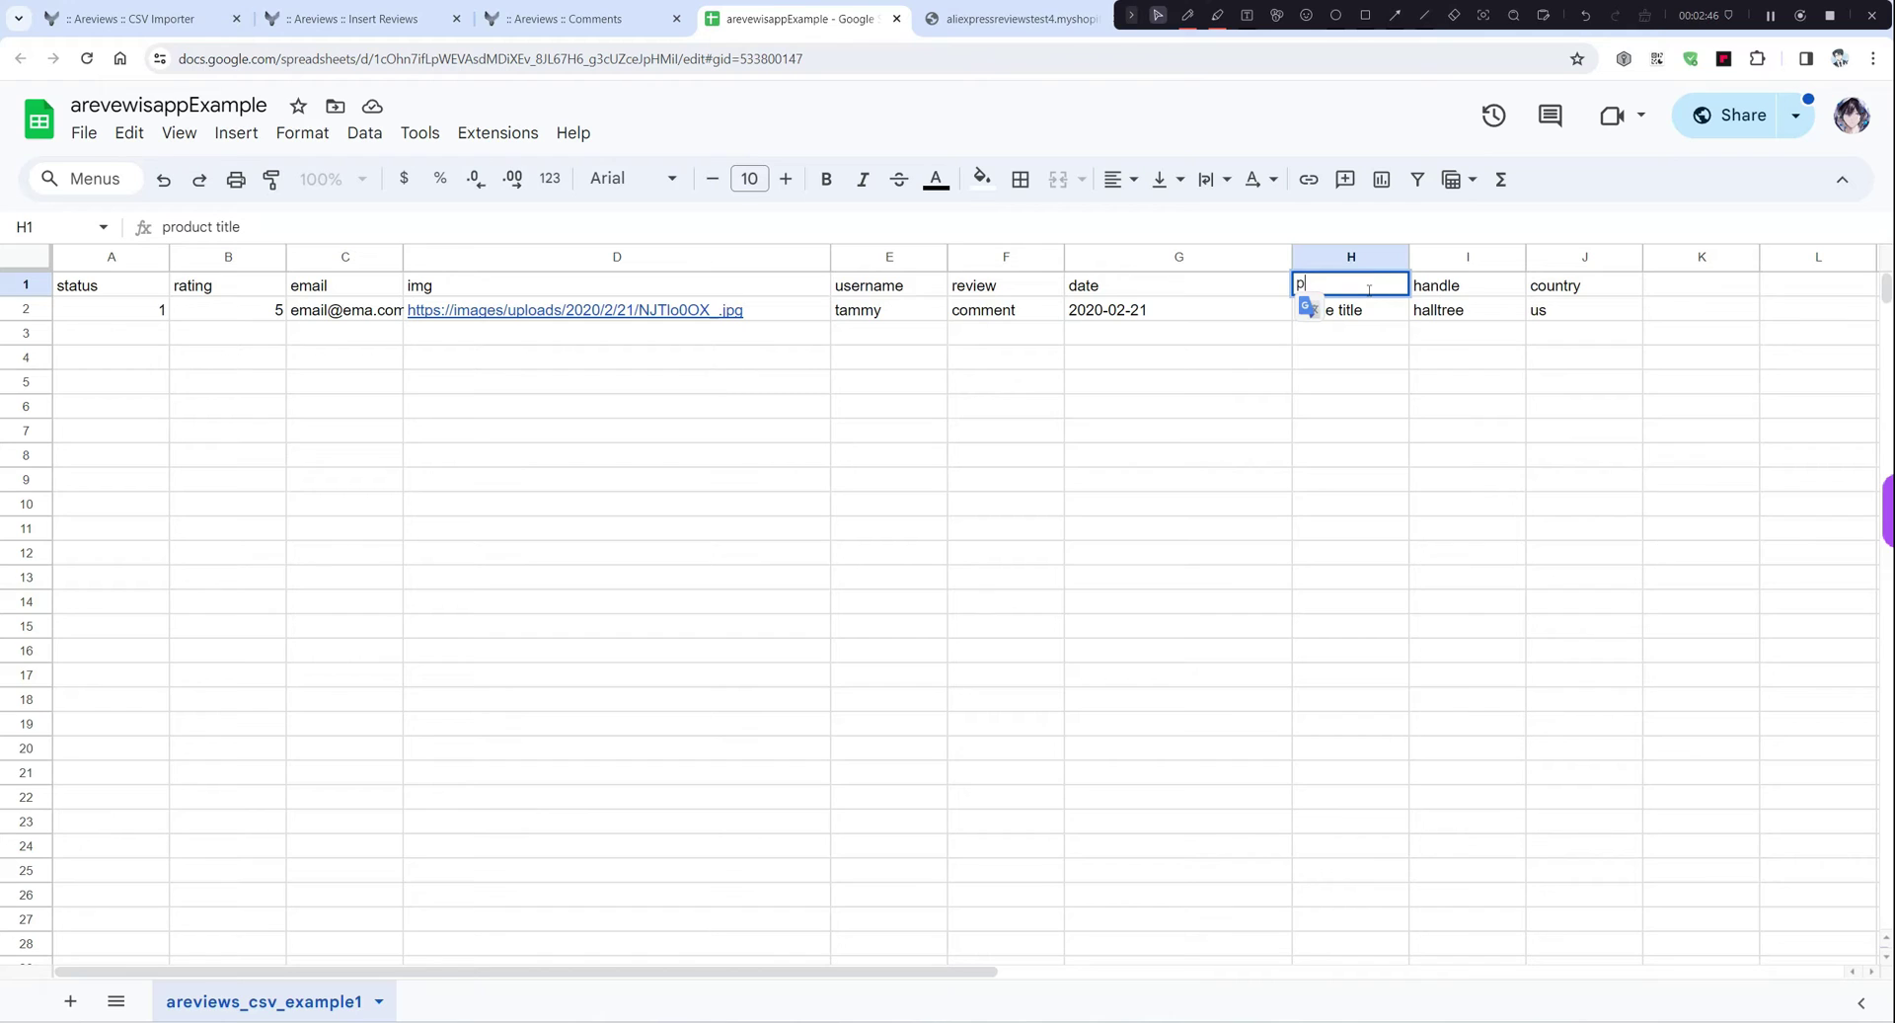
type("_handle")
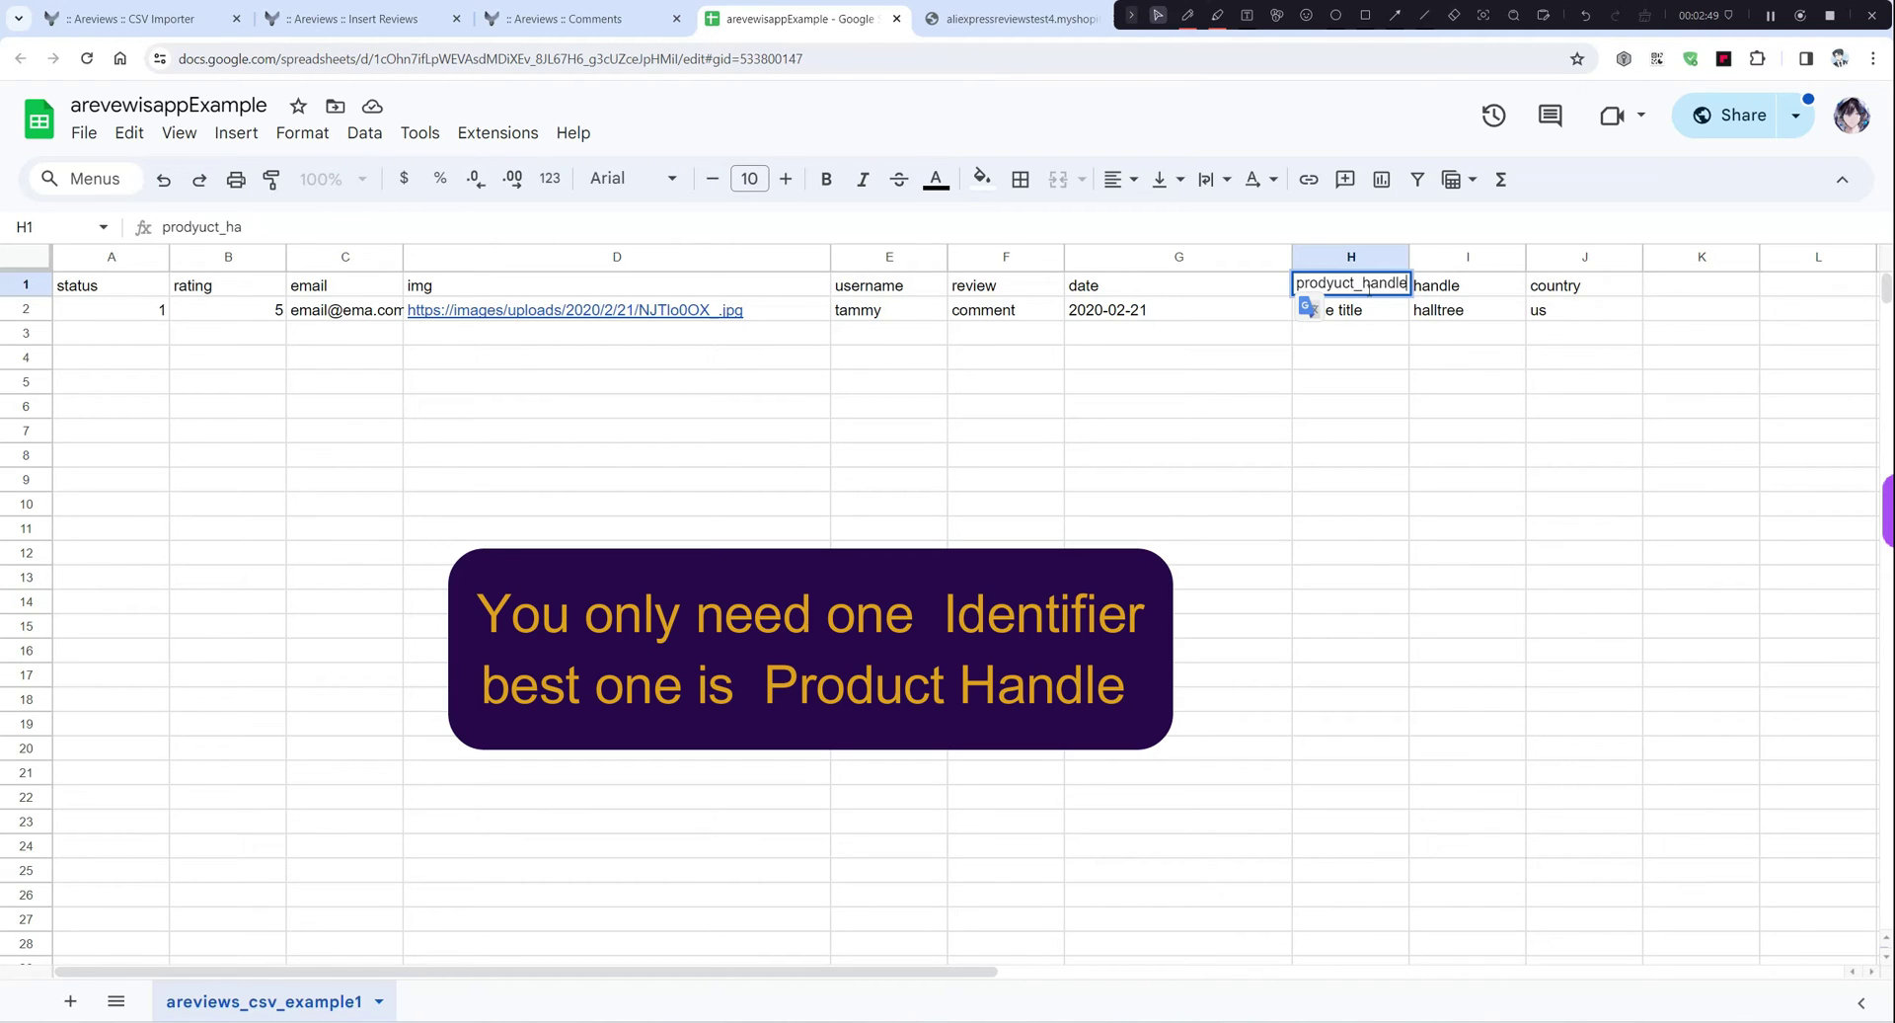
key("Return")
Step: Replace the sample title in H2 with the copied product handle and fill it down to H19
triple_click(1360, 322)
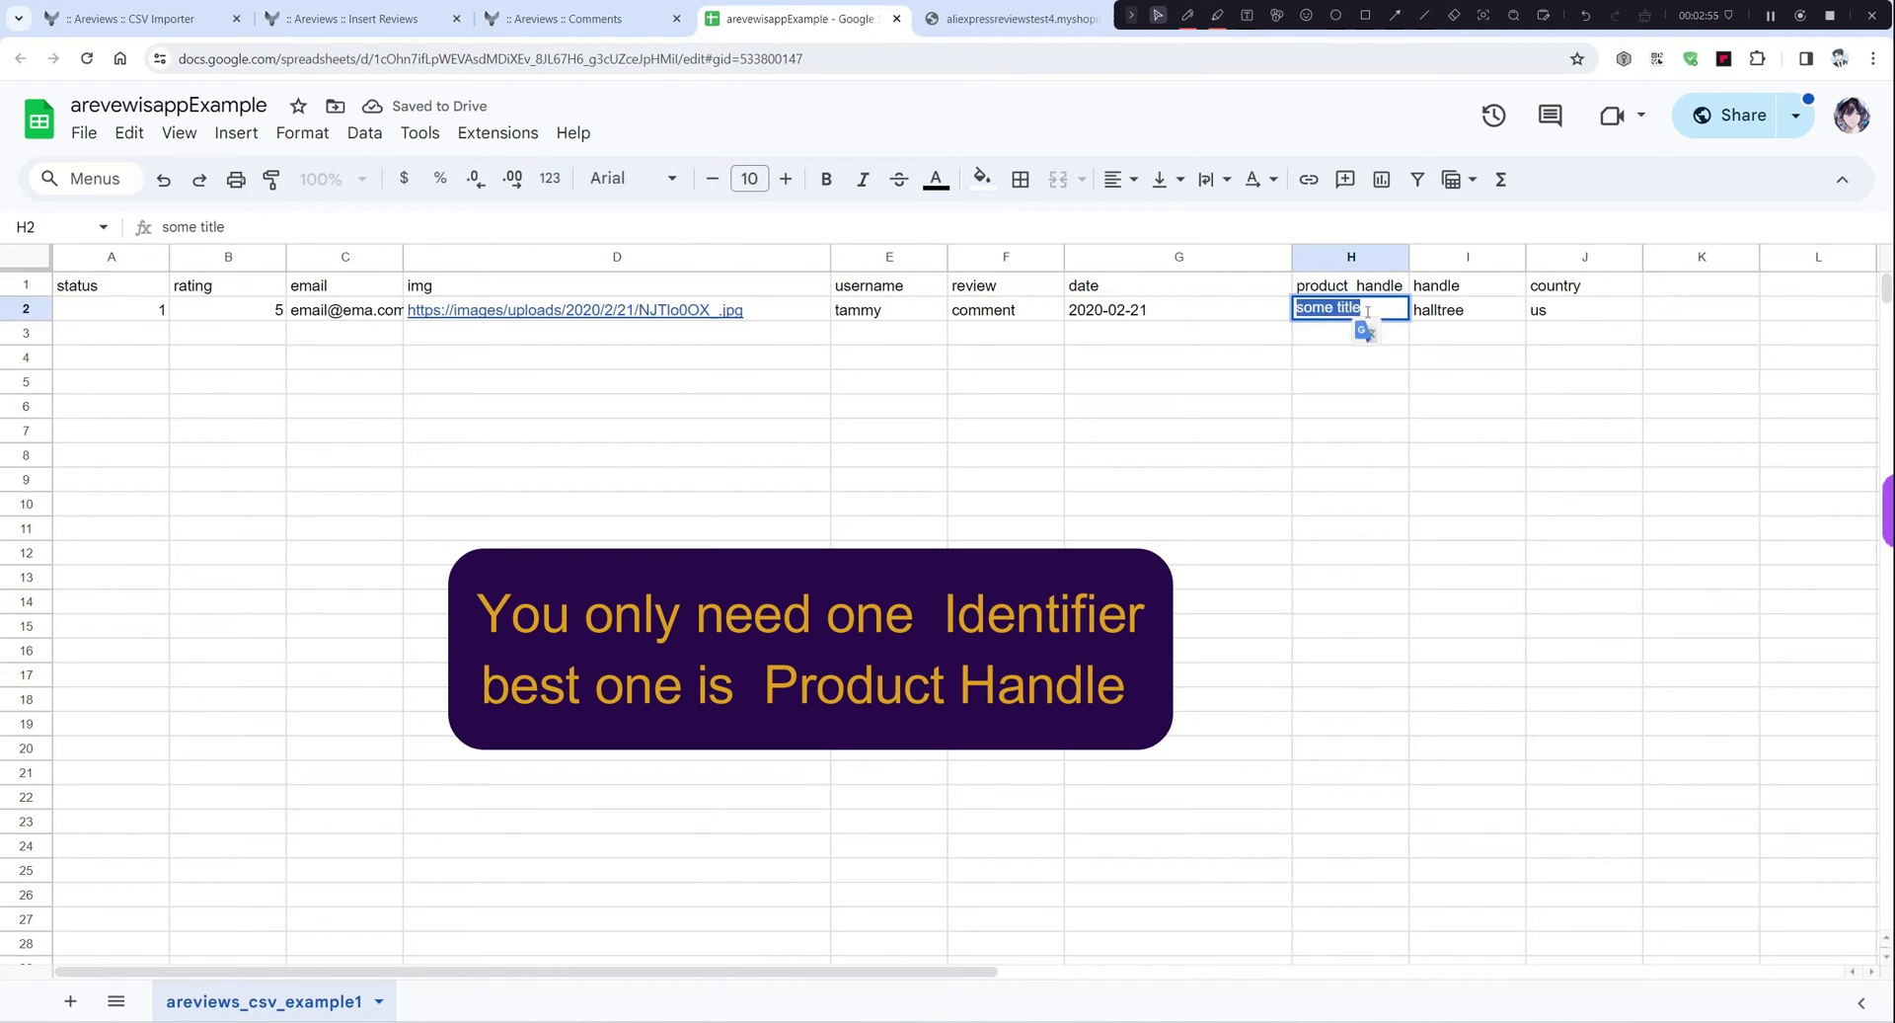
key("ctrl+v")
left_click(1400, 359)
left_click(1397, 311)
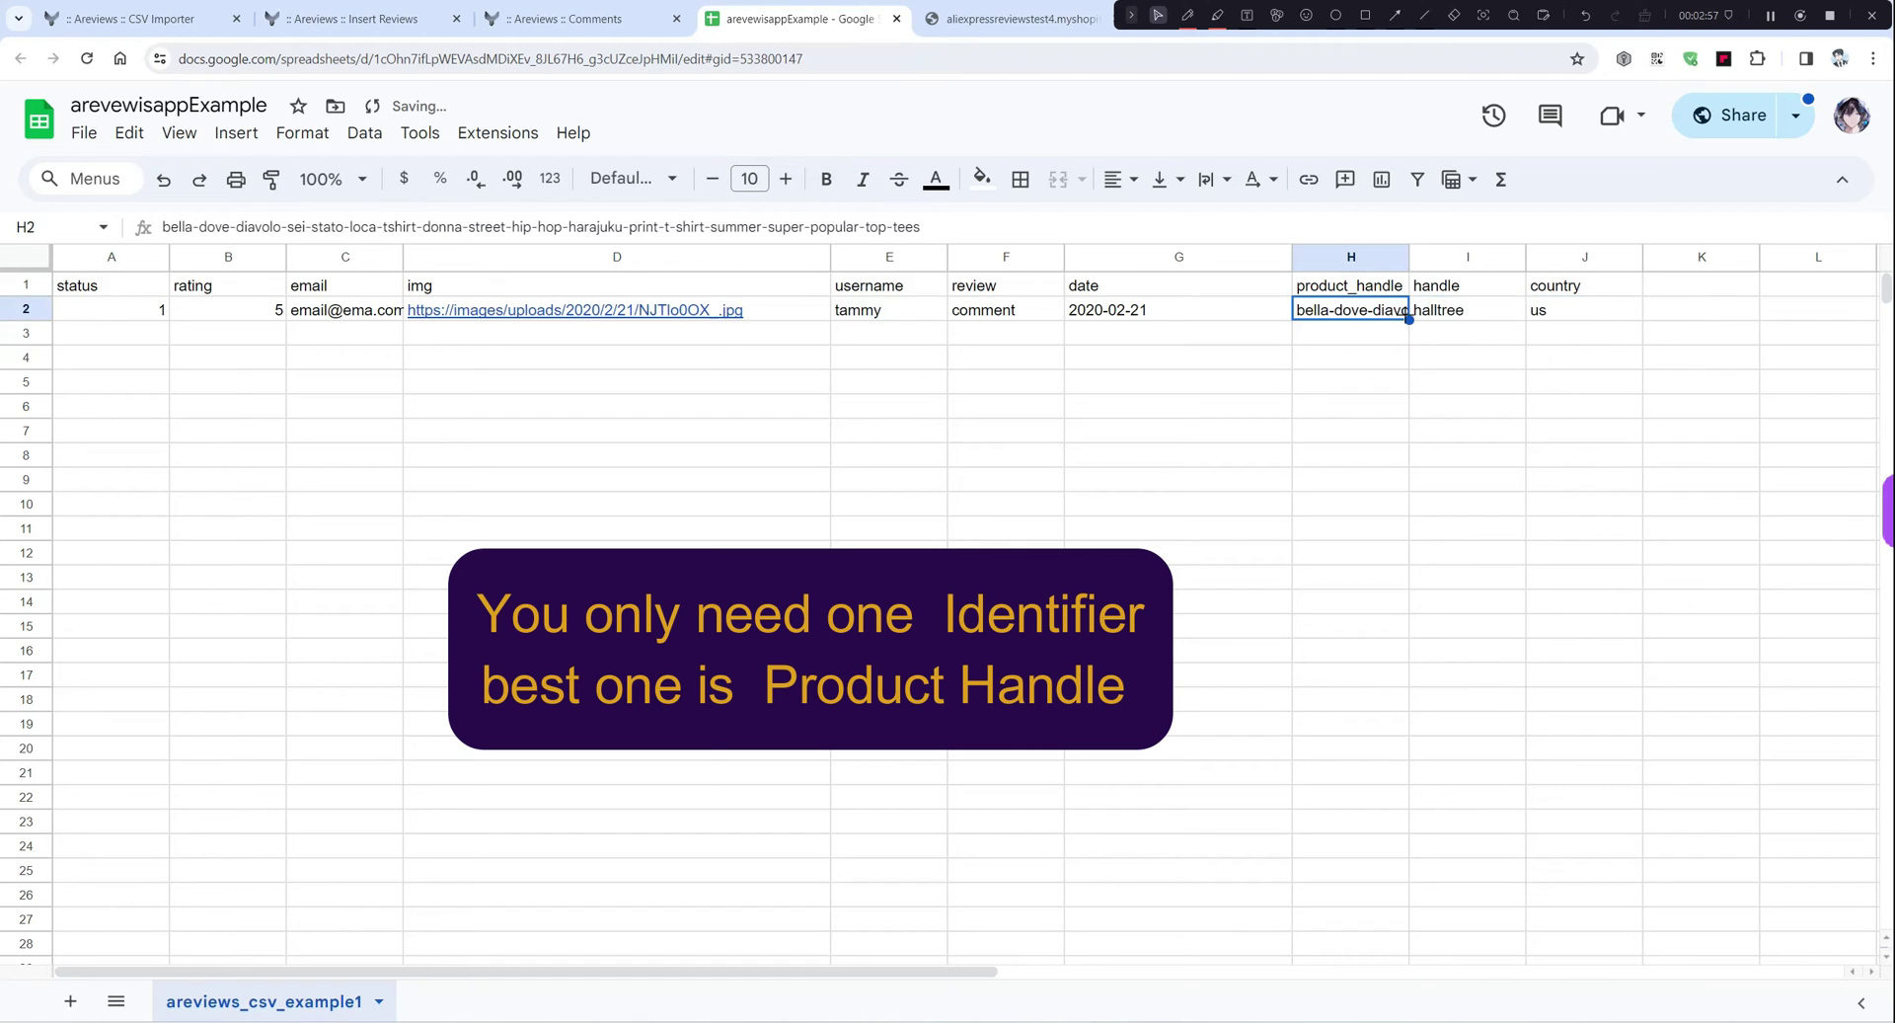
left_click_drag(1410, 320, 1383, 733)
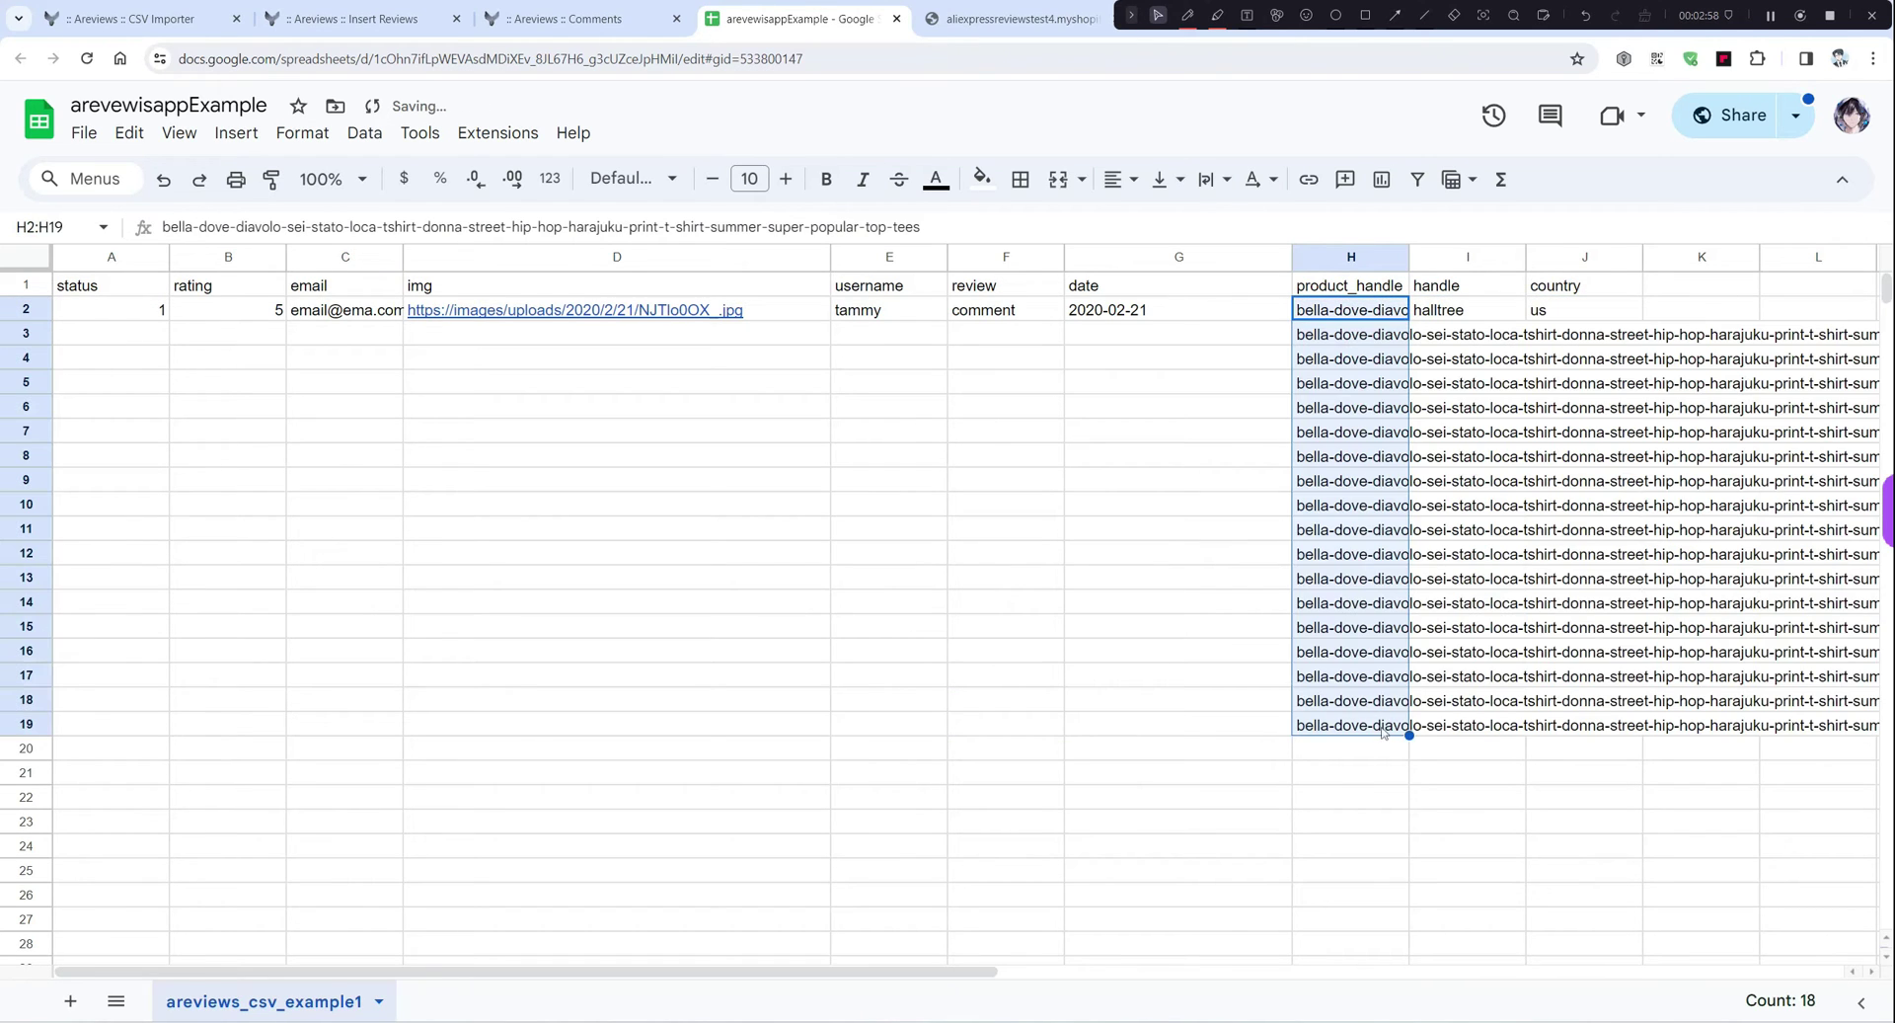
left_click(1360, 796)
Step: Delete the extra handle column next to product_handle
left_click(1451, 311)
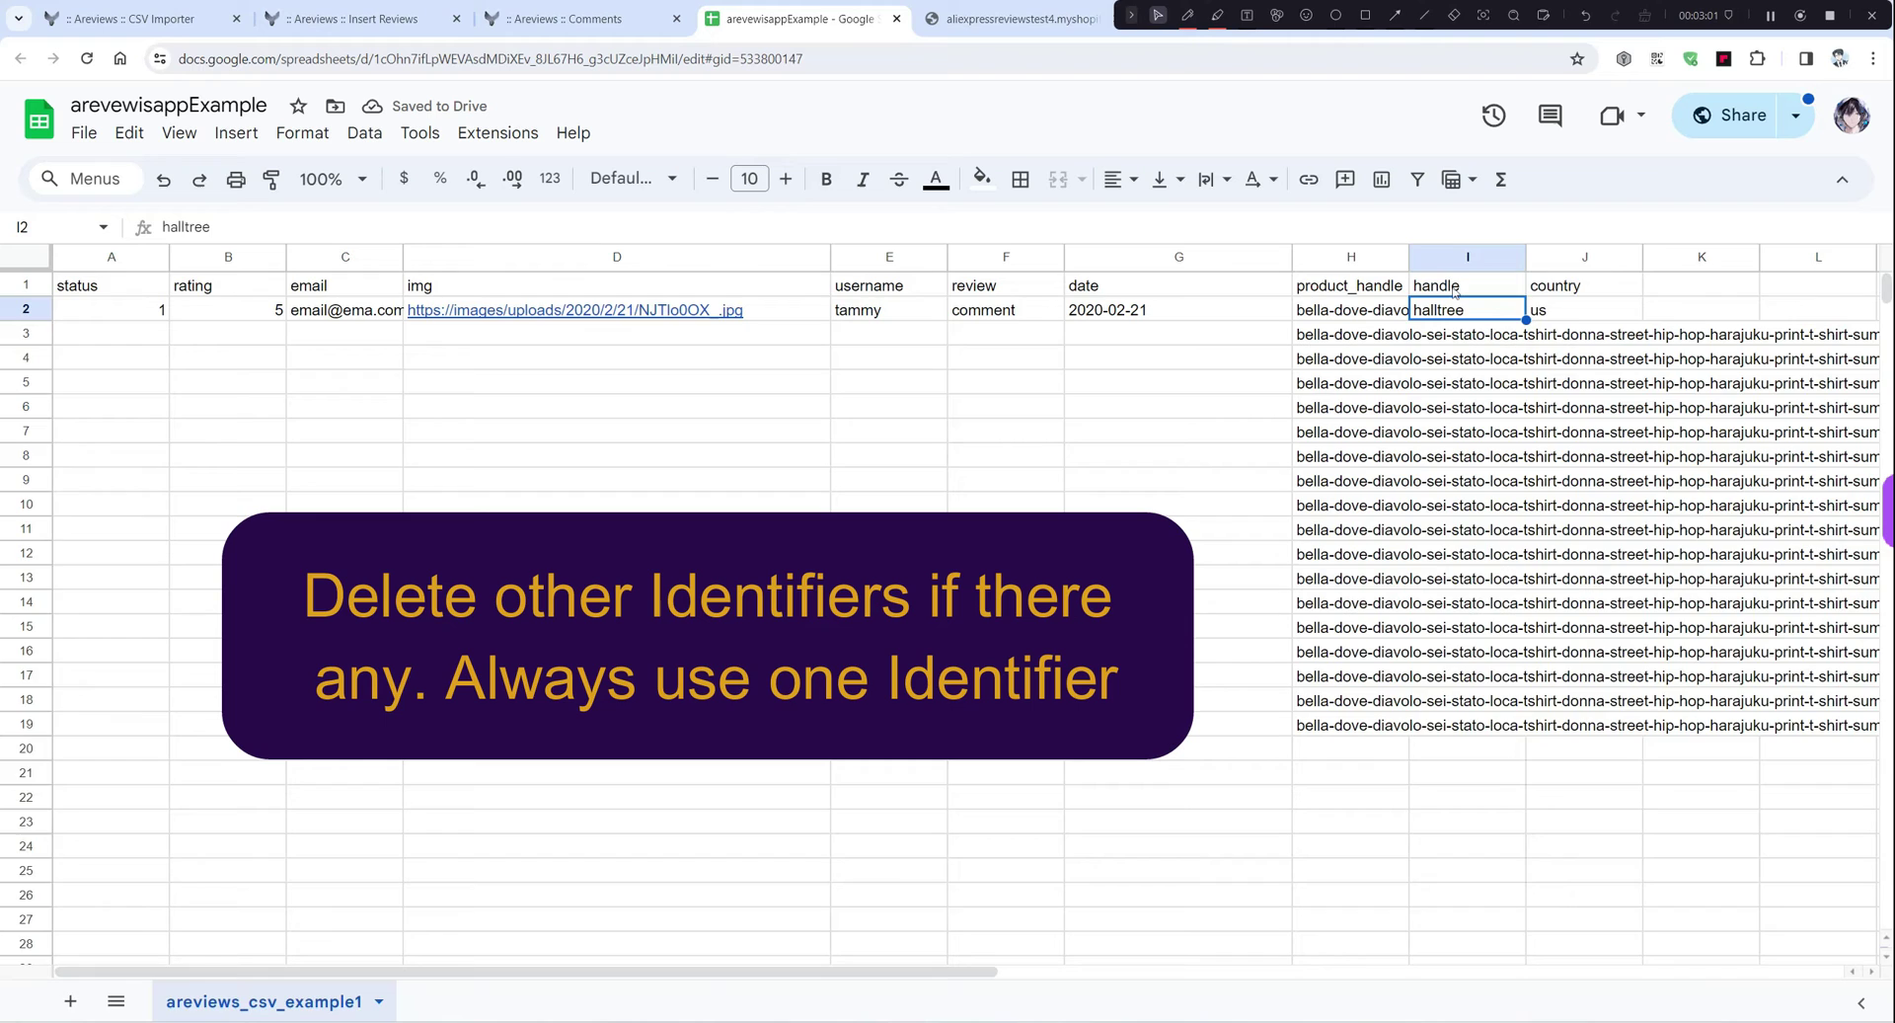
left_click(1453, 257)
right_click(1455, 259)
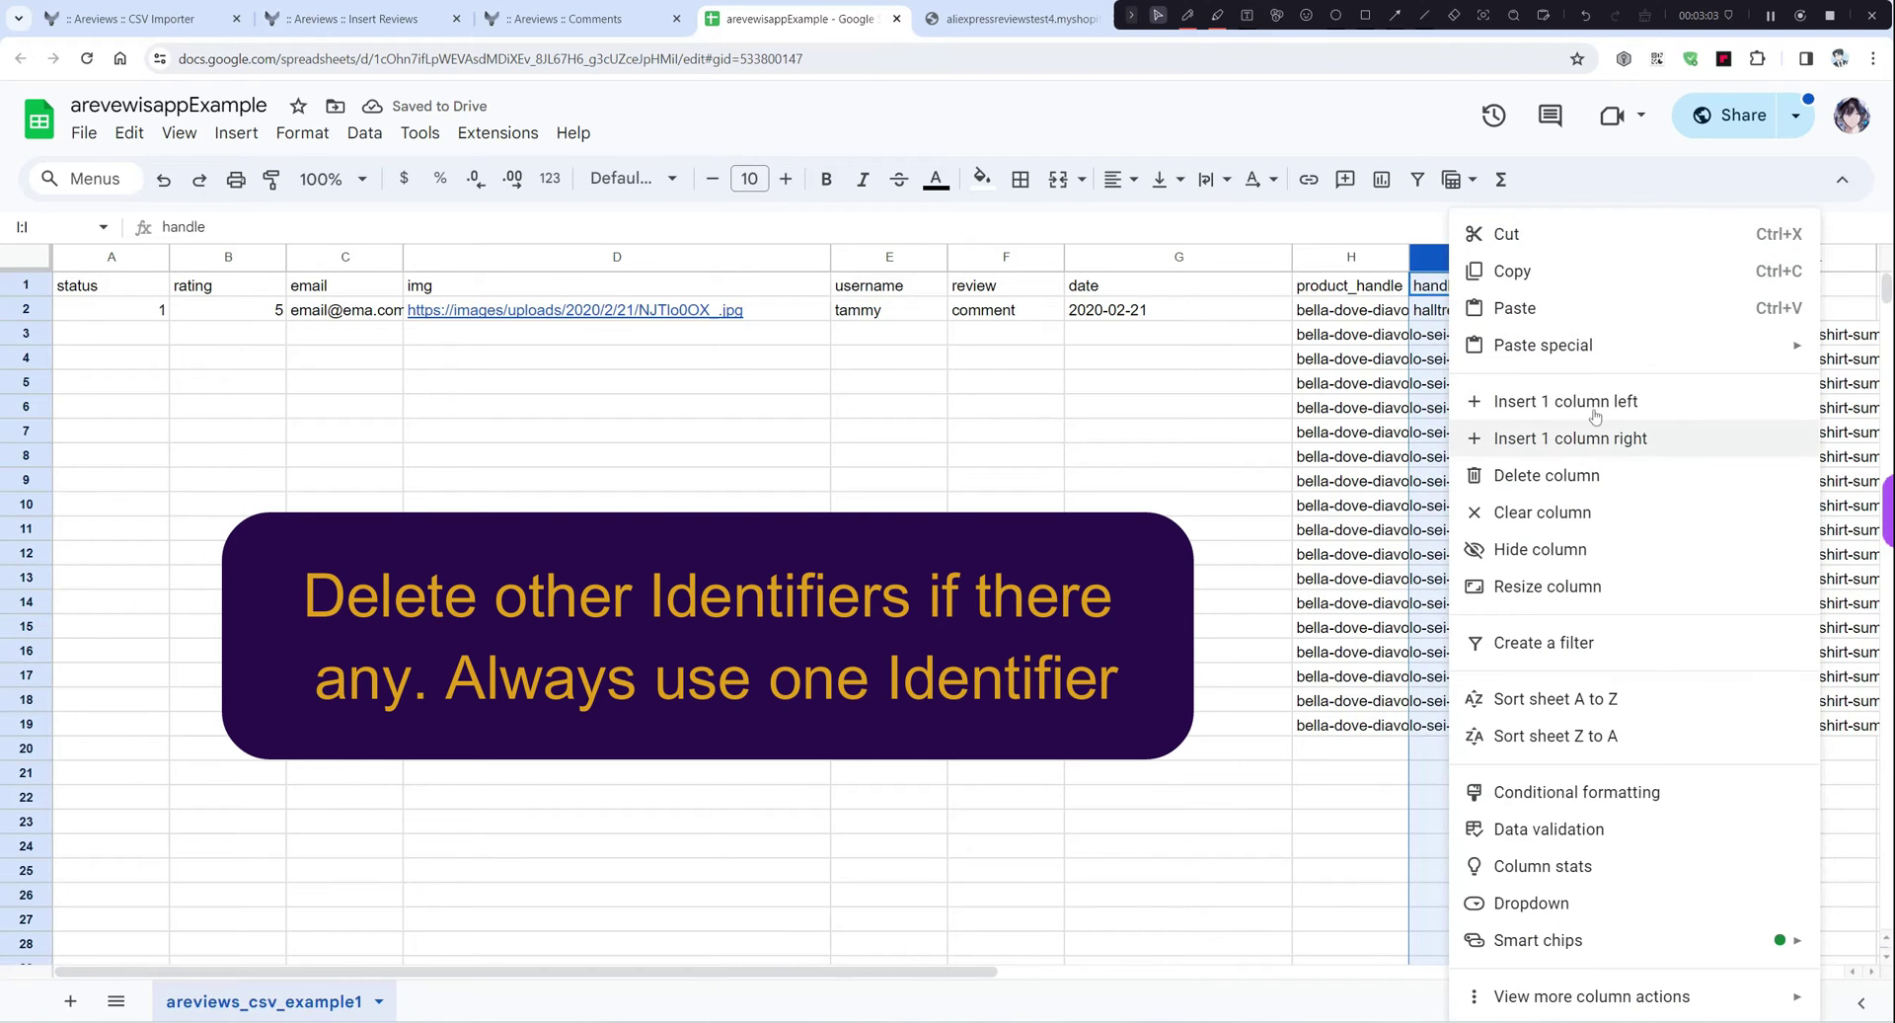
left_click(1540, 475)
left_click(1264, 649)
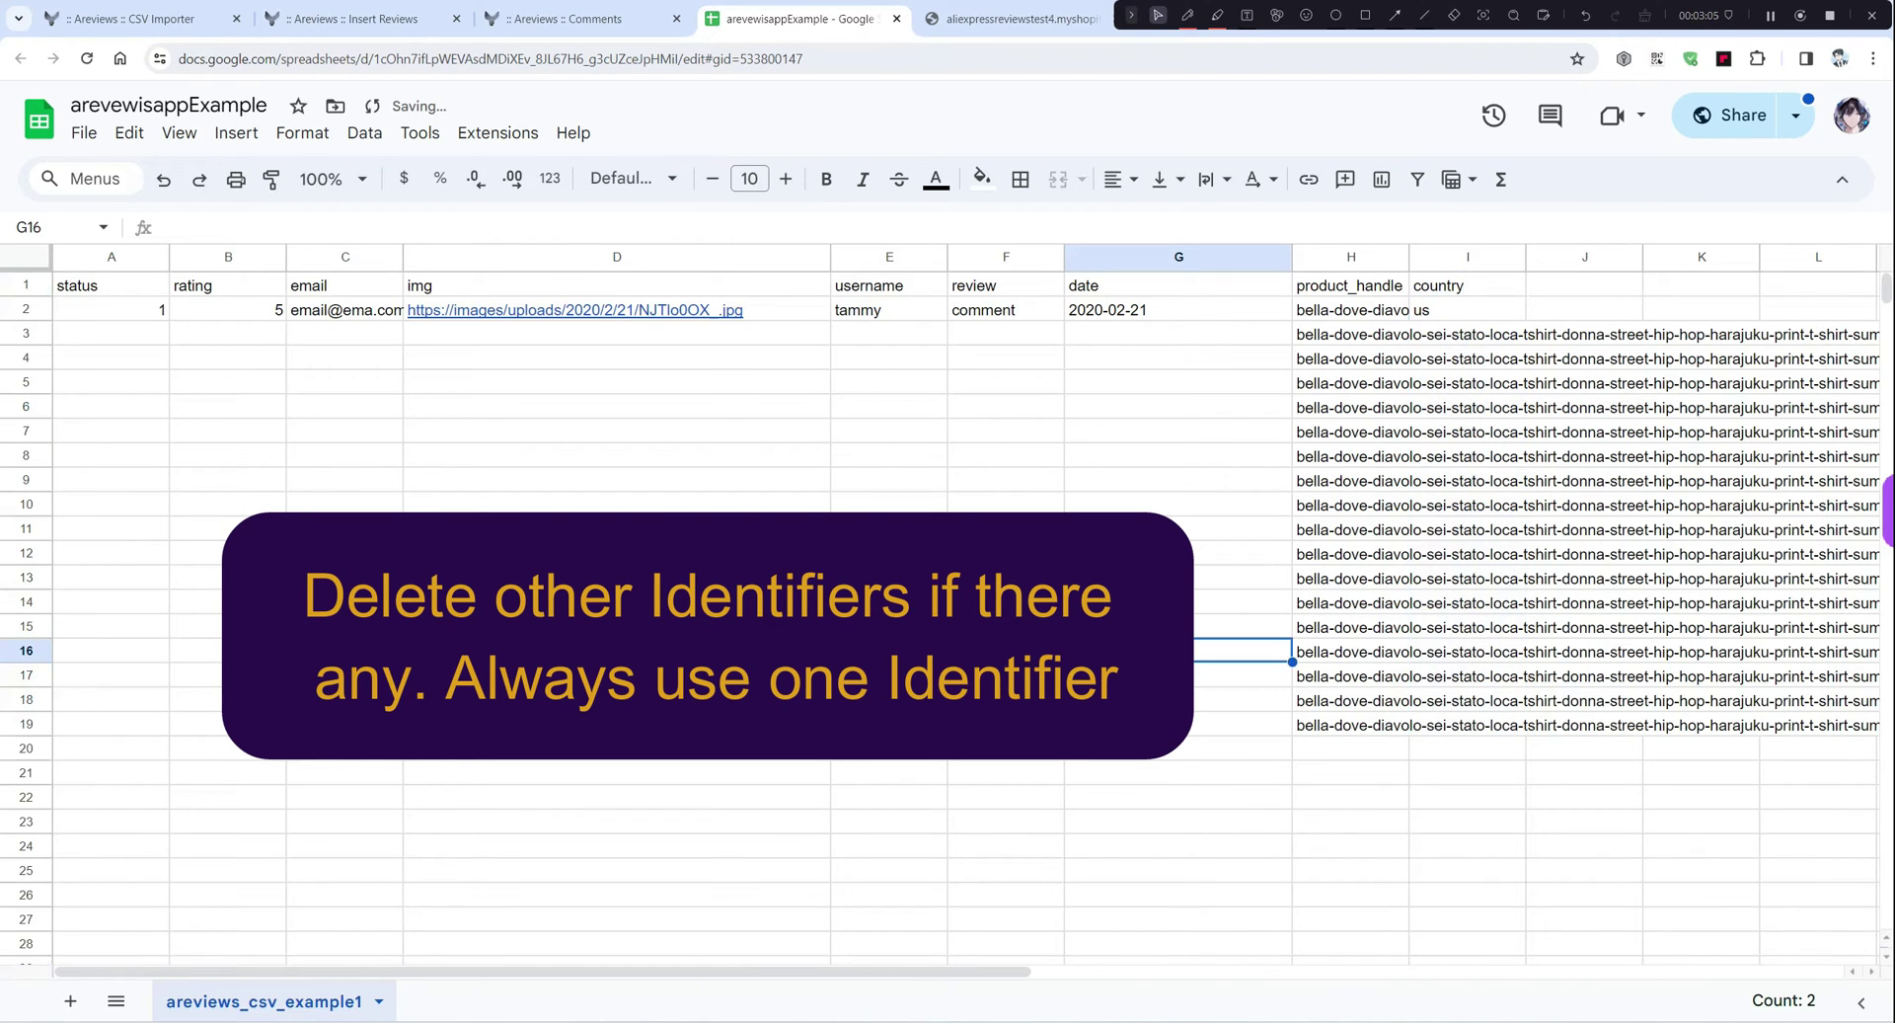
Step: Fill the date series from G2 down to G19
left_click(1344, 289)
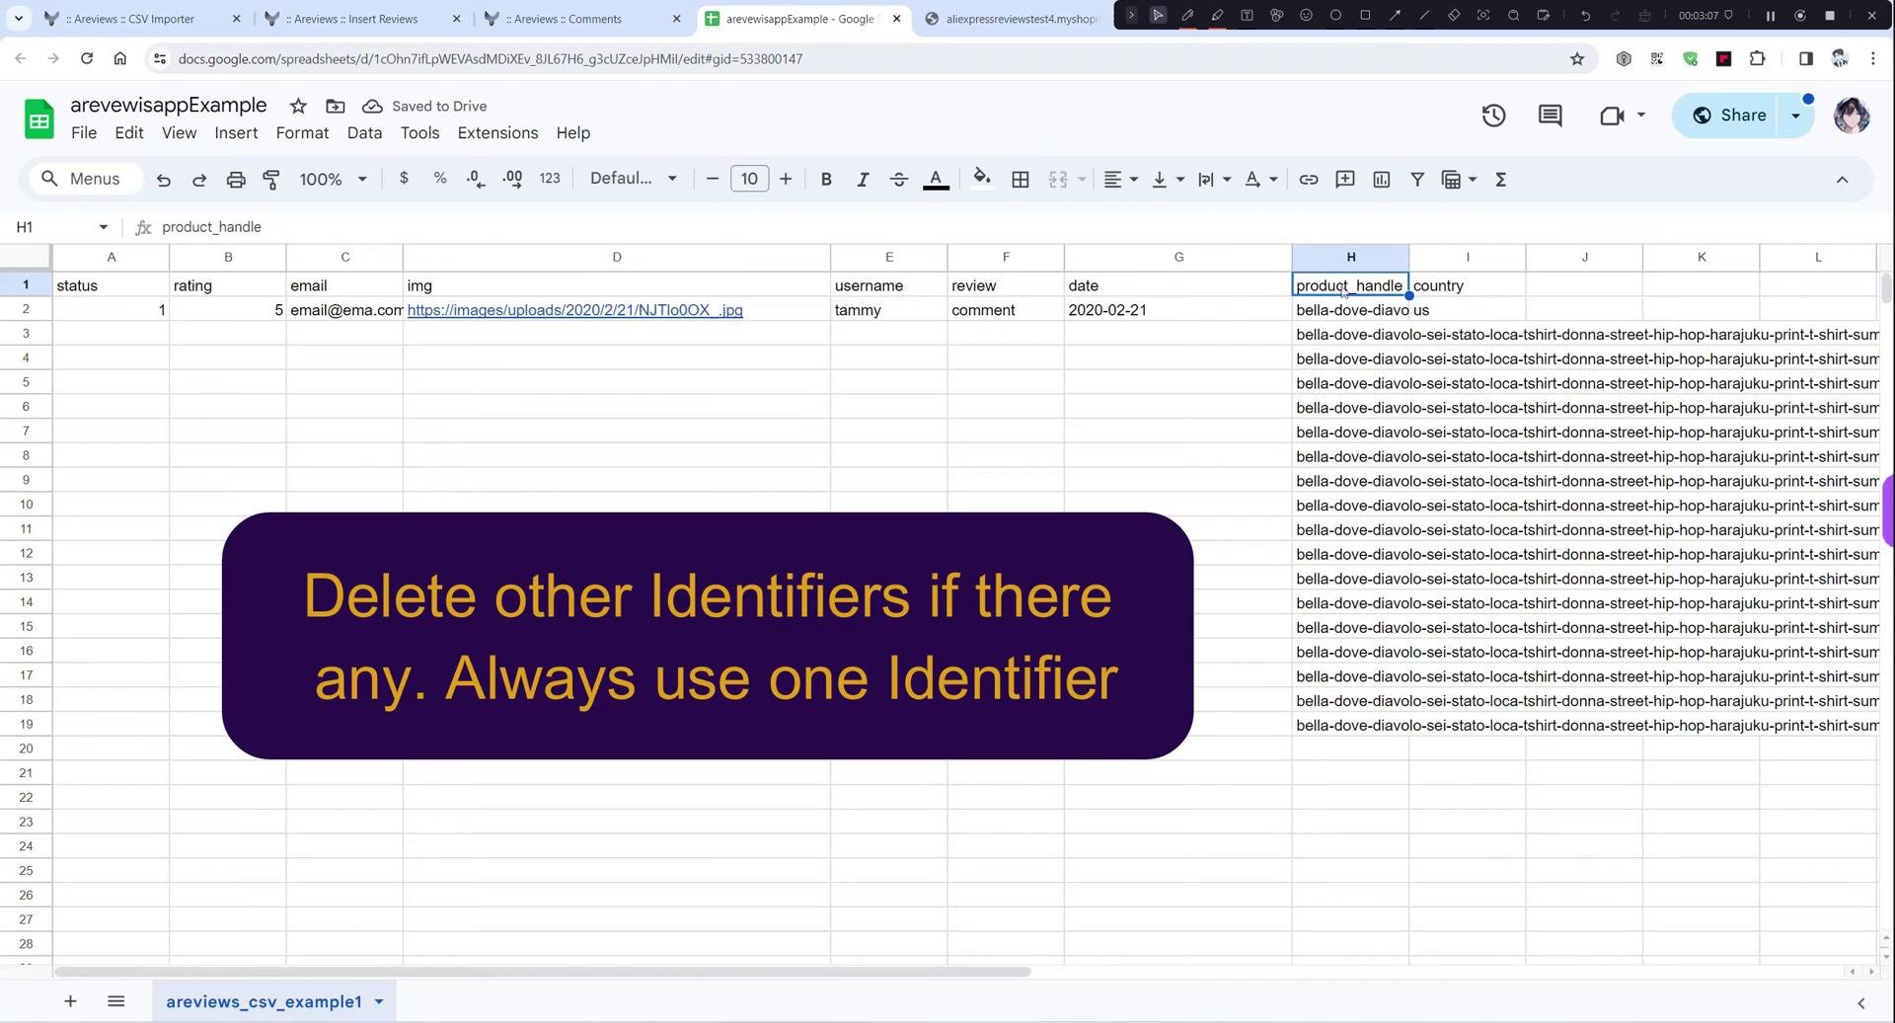
left_click(1279, 312)
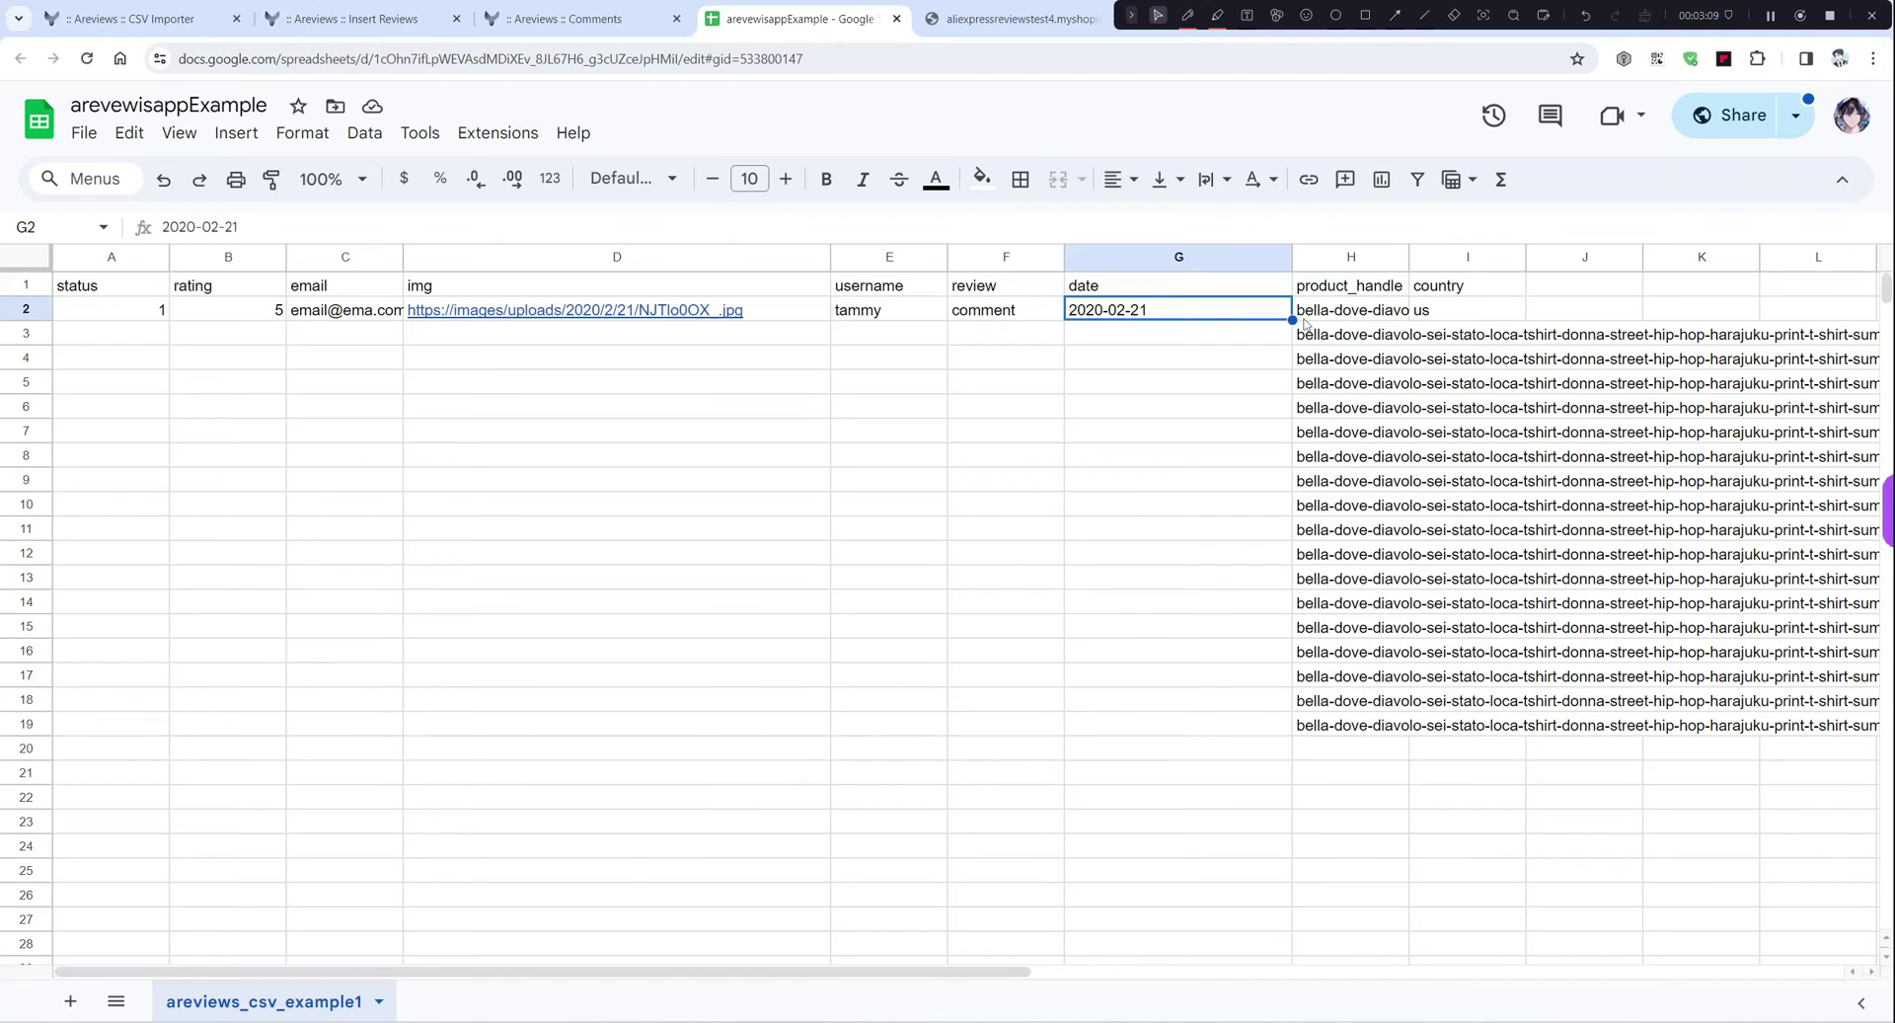
left_click_drag(1292, 320, 1267, 722)
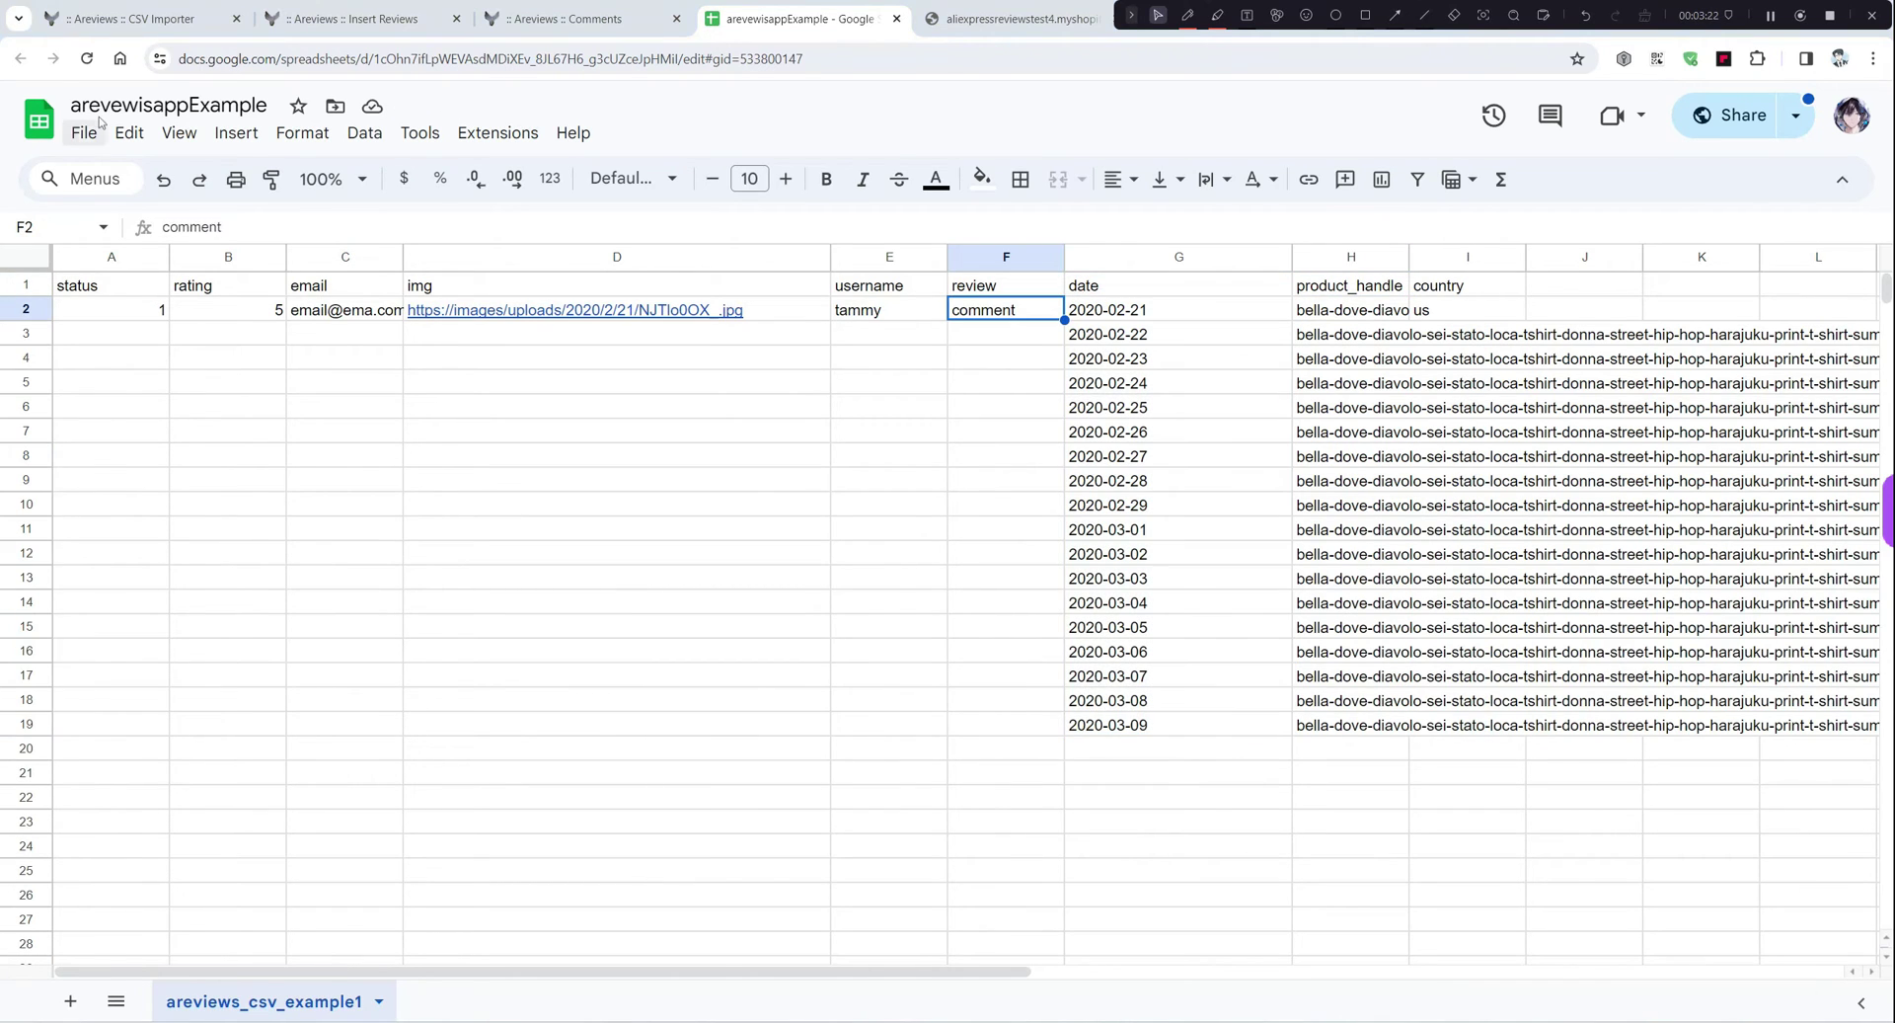
Step: Check the spreadsheet's download formats for Comma Separated Values (.csv)
left_click(78, 131)
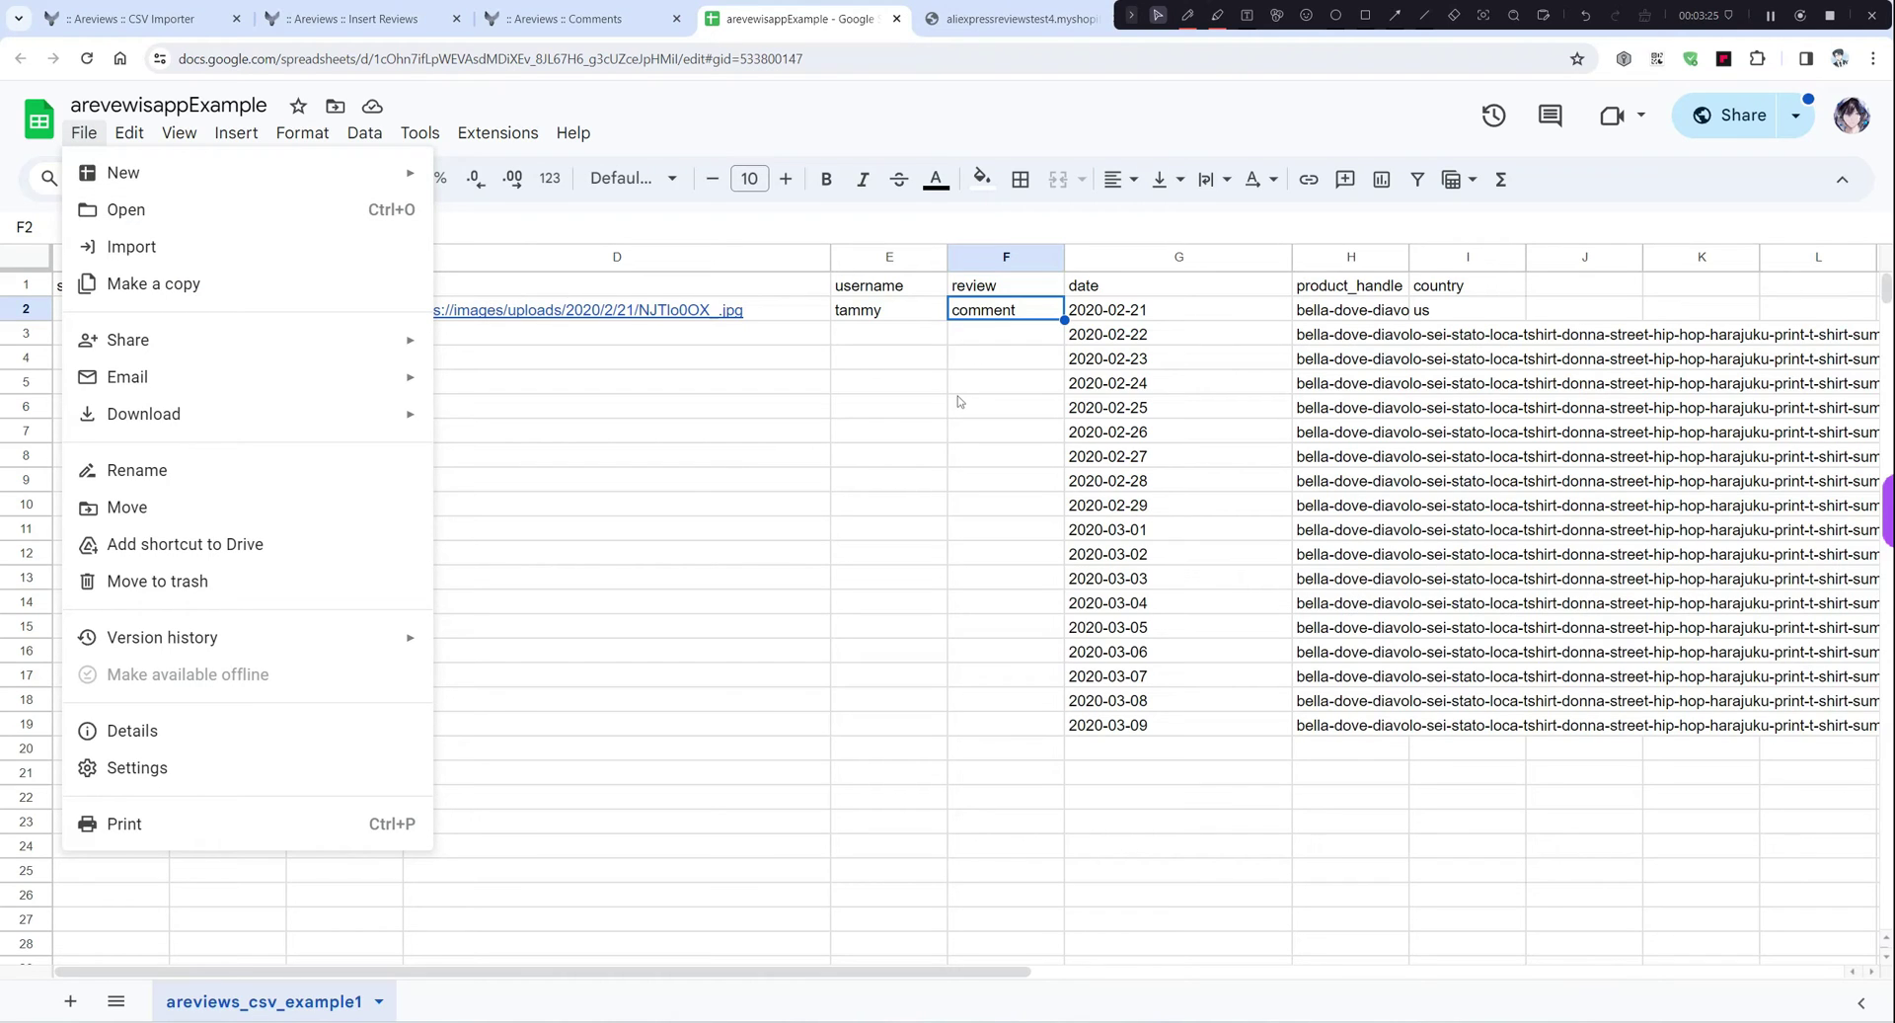
mouse_move(296, 414)
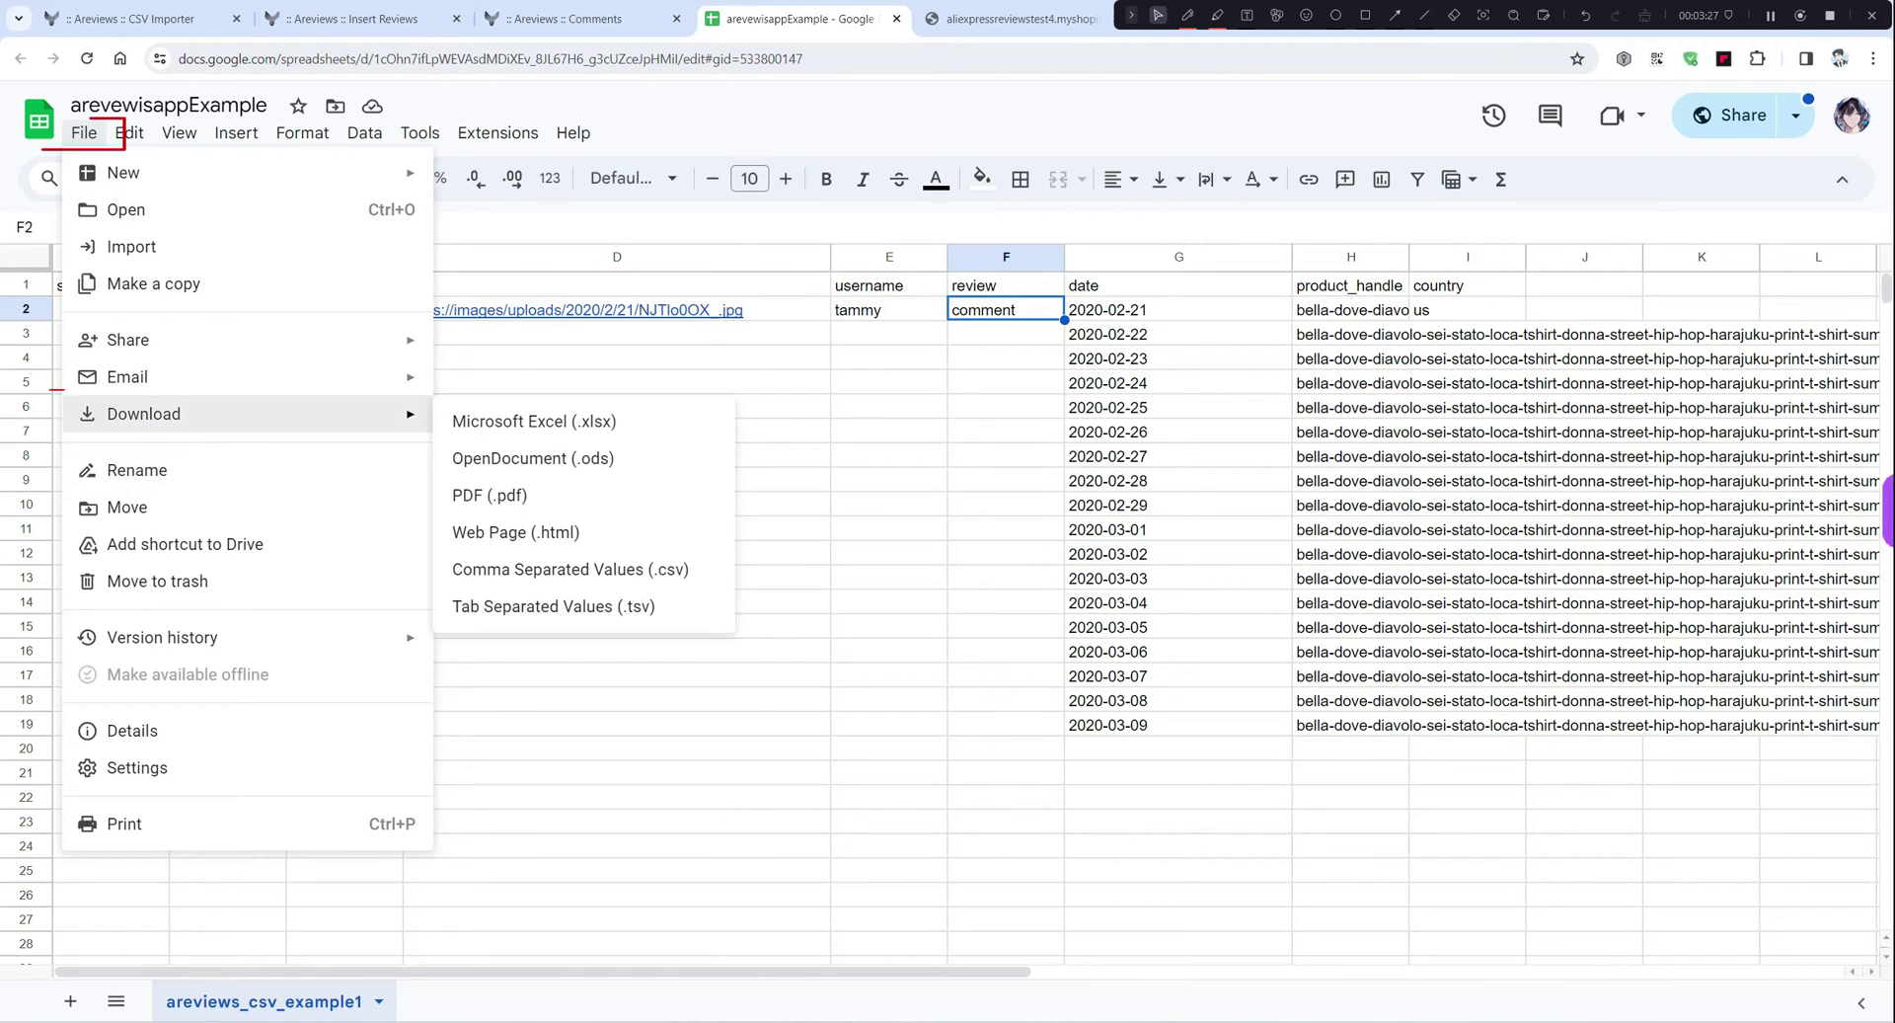
left_click(568, 460)
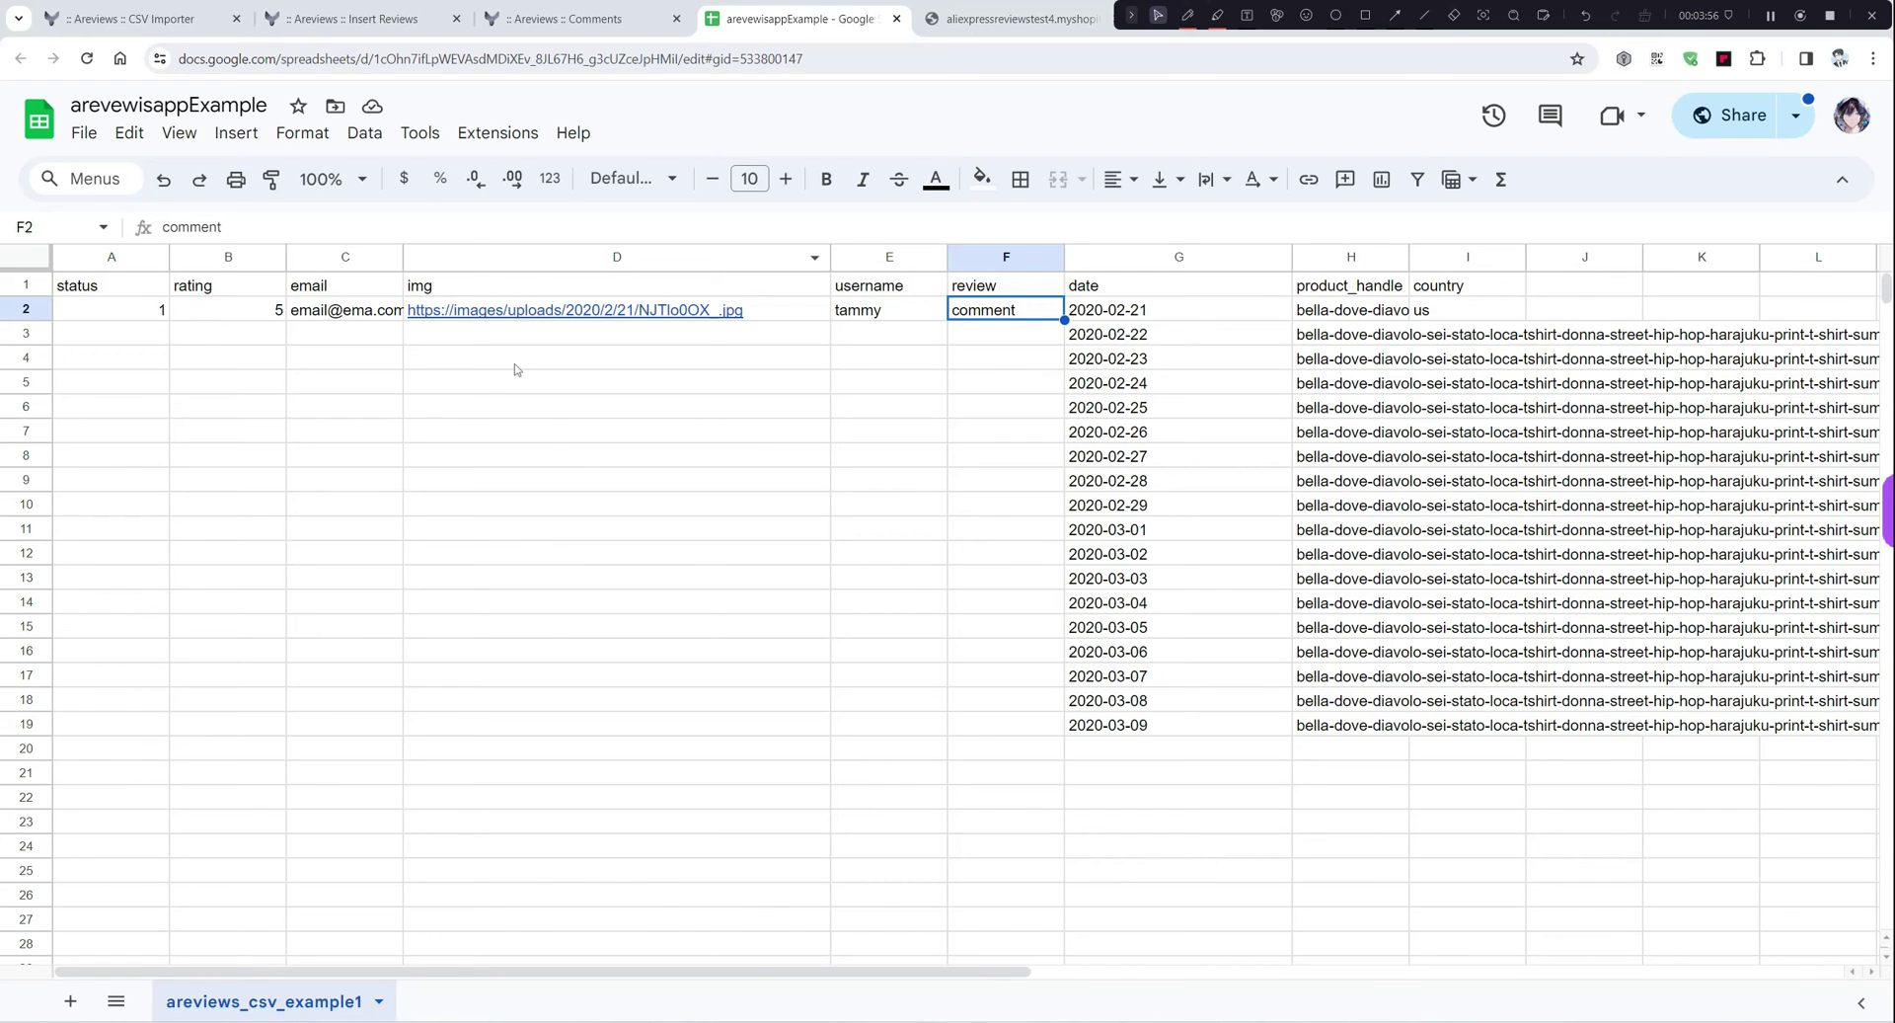
Step: Return to the CSV Importer page and browse to the Downloads folder to choose the CSV file to import
key("ctrl+1")
mouse_move(564, 205)
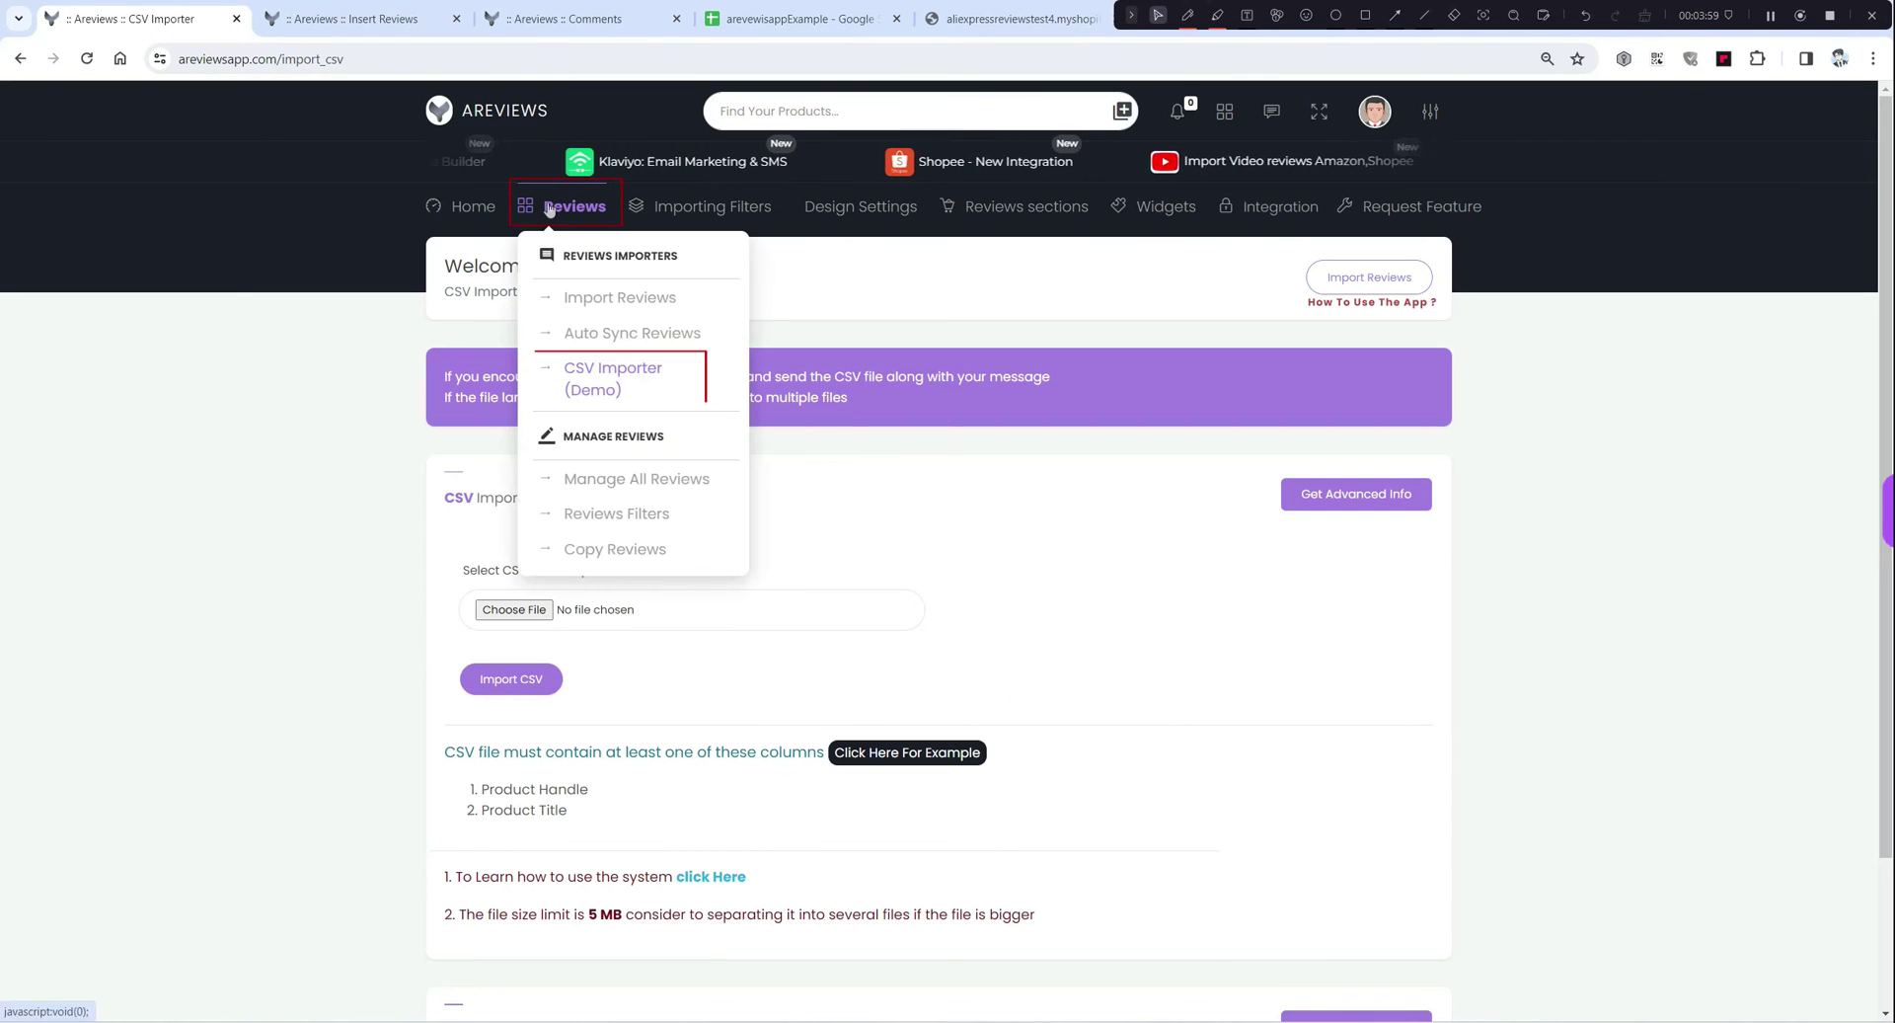
left_click(514, 609)
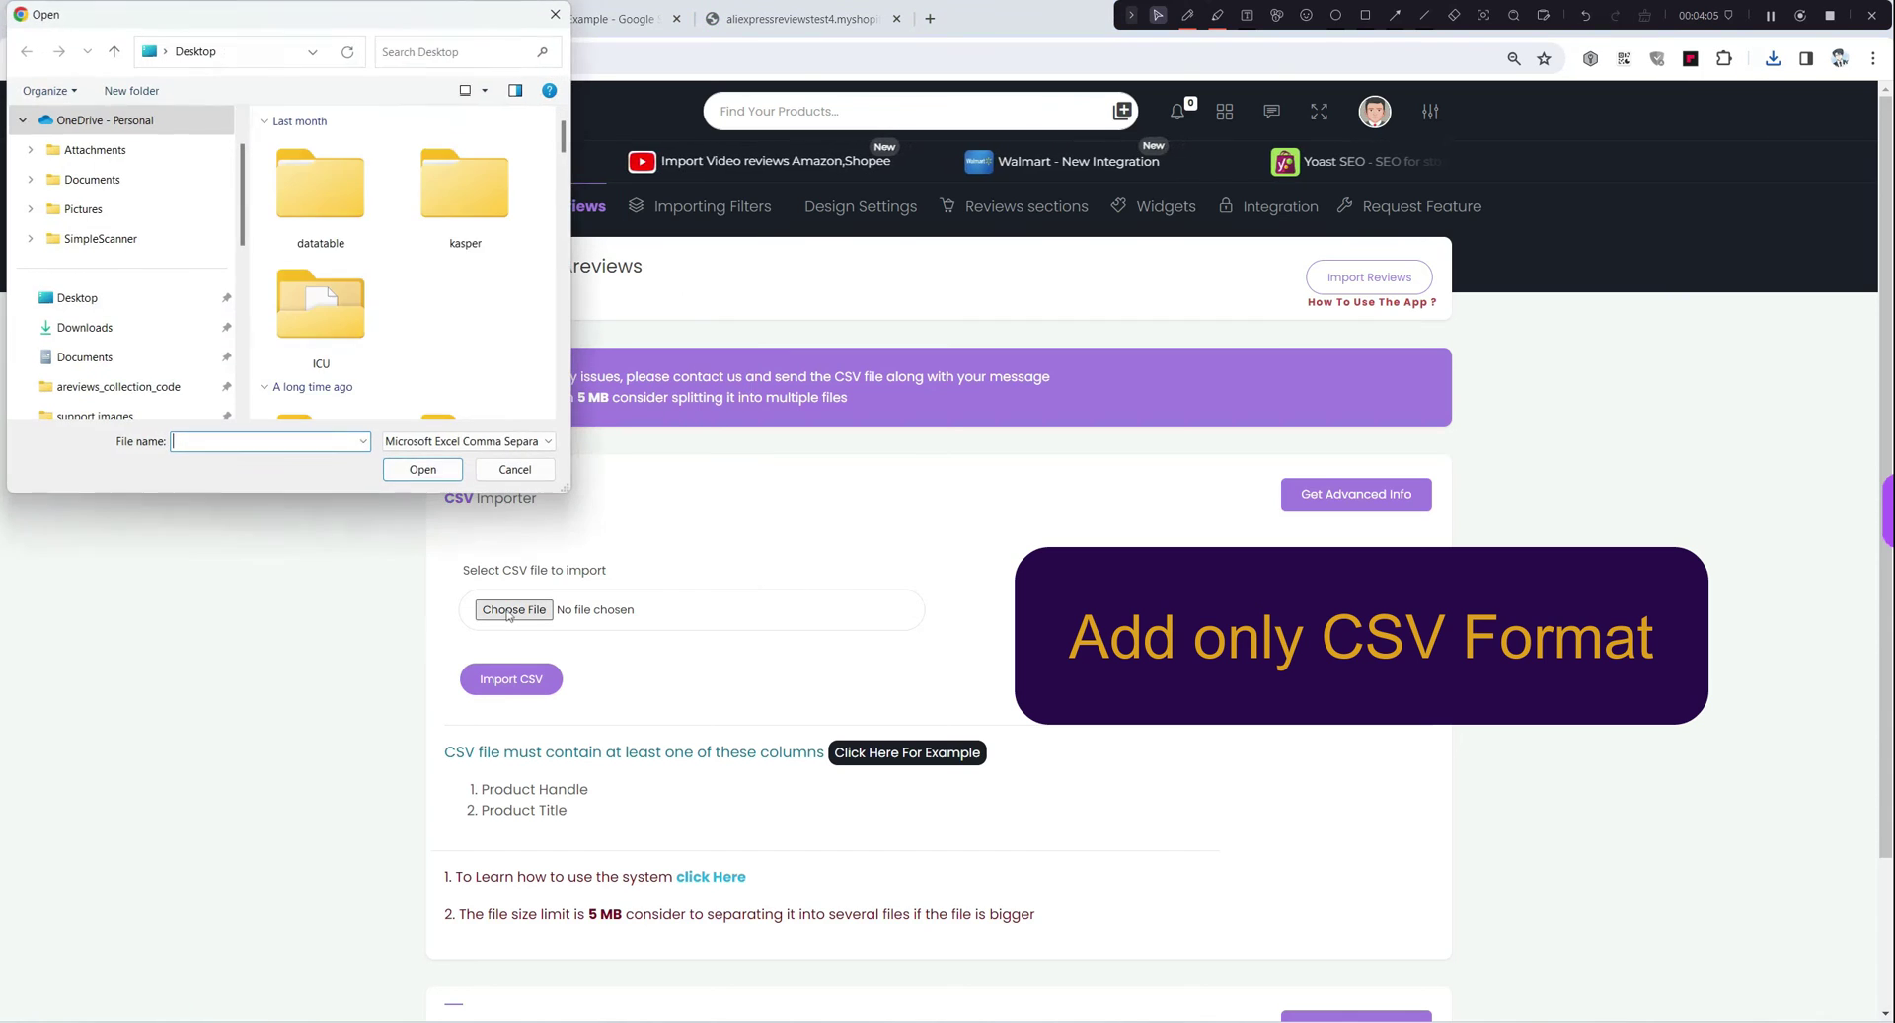
left_click(99, 357)
left_click(115, 330)
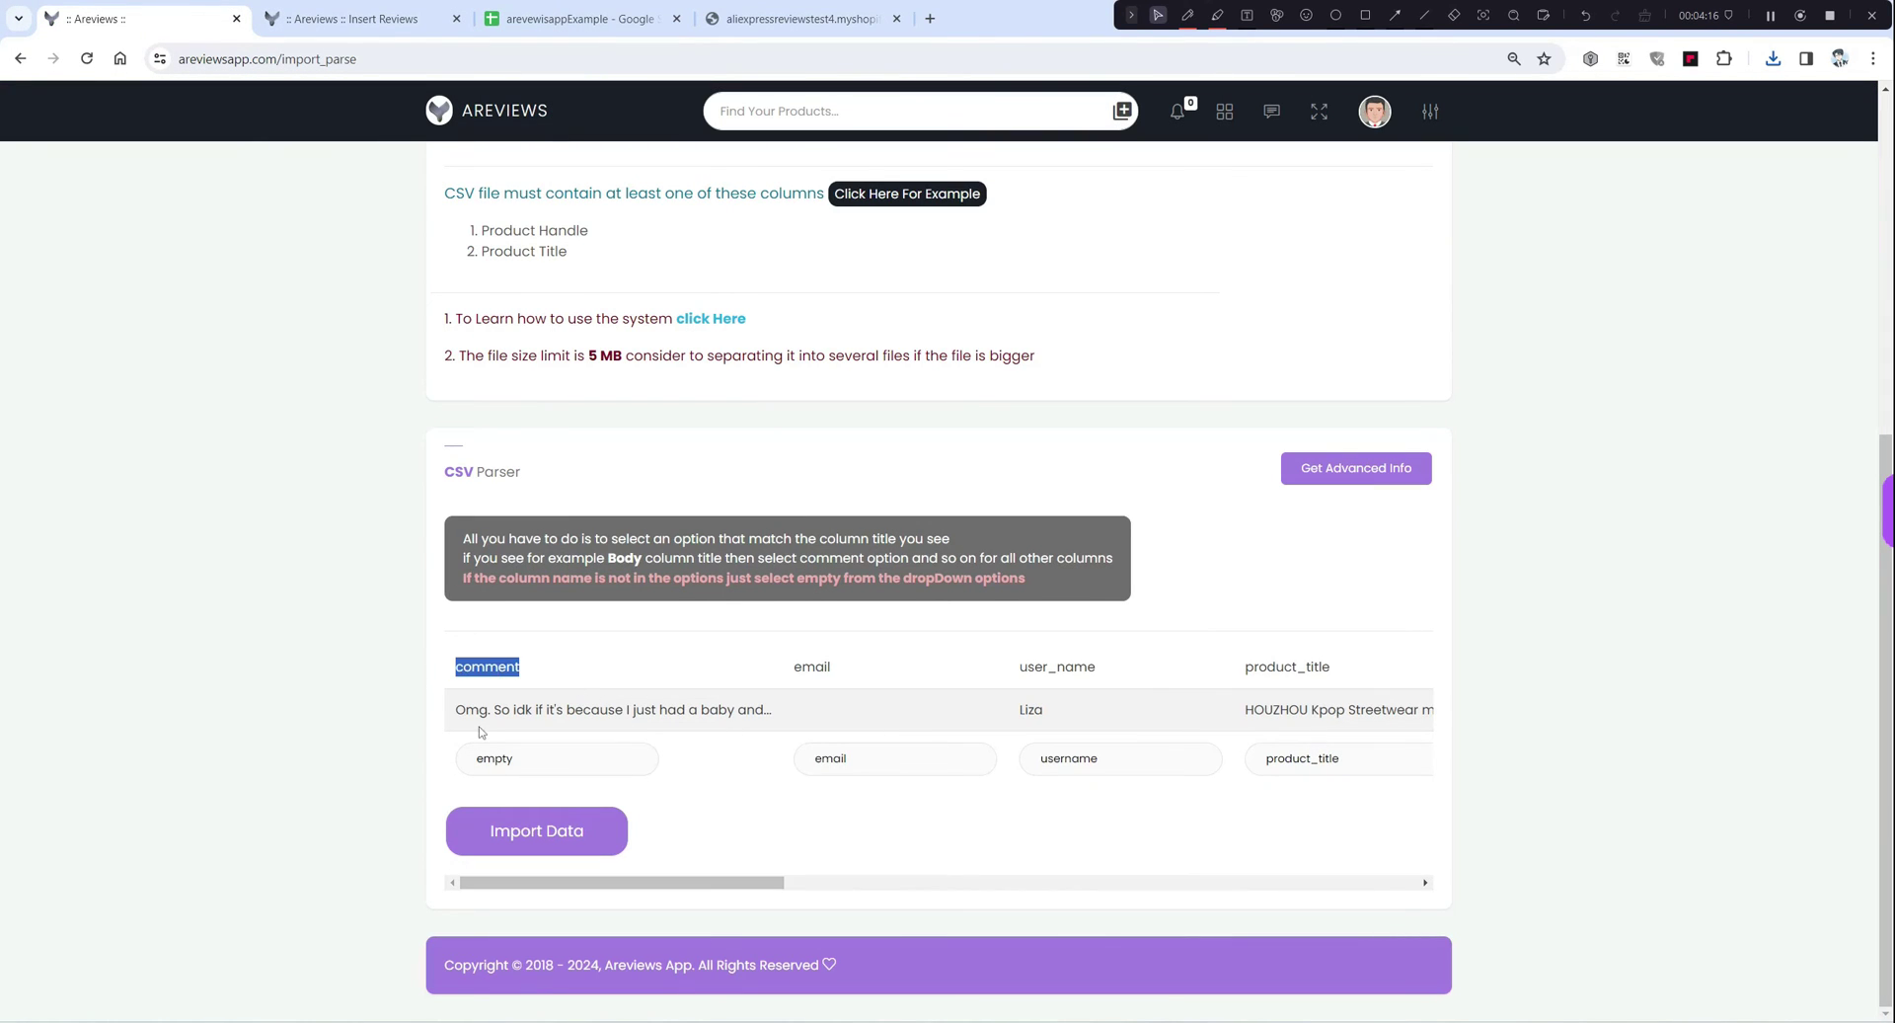
Step: Map the comment column of the parsed CSV to the comment option
left_click(525, 774)
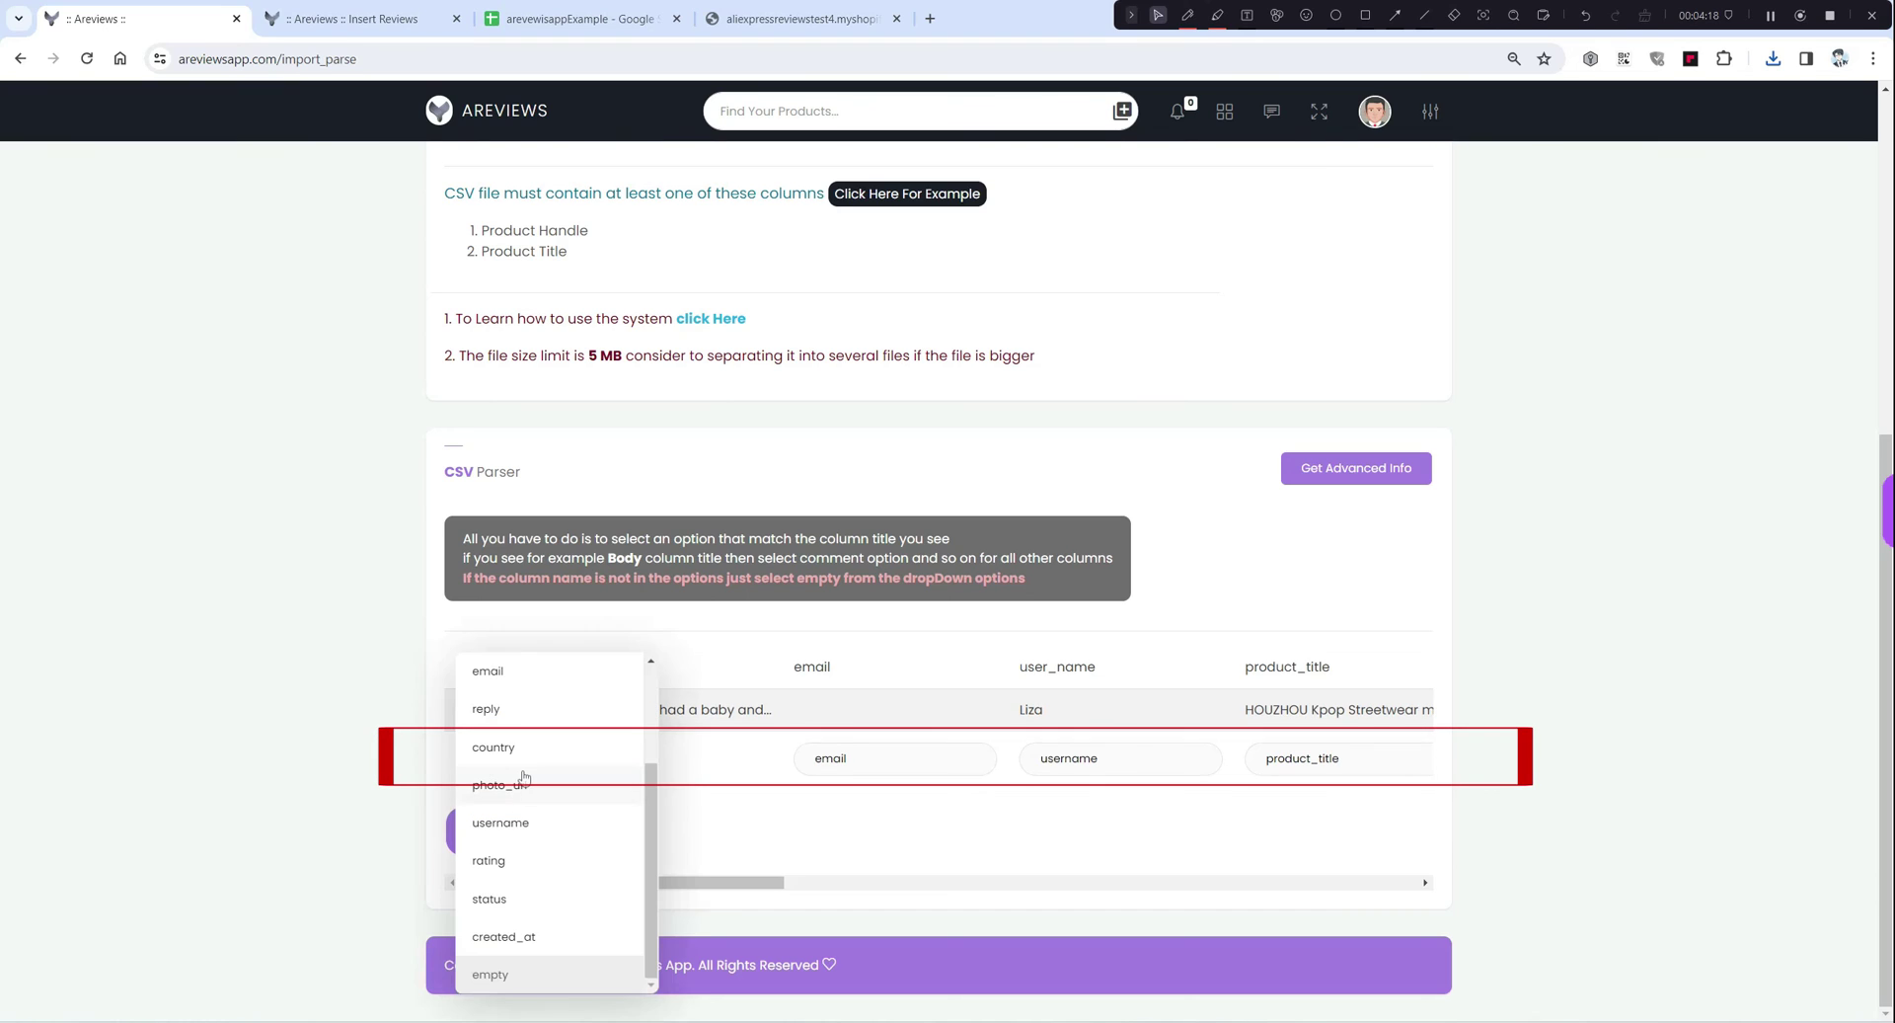
scroll(523, 789, "up", 3)
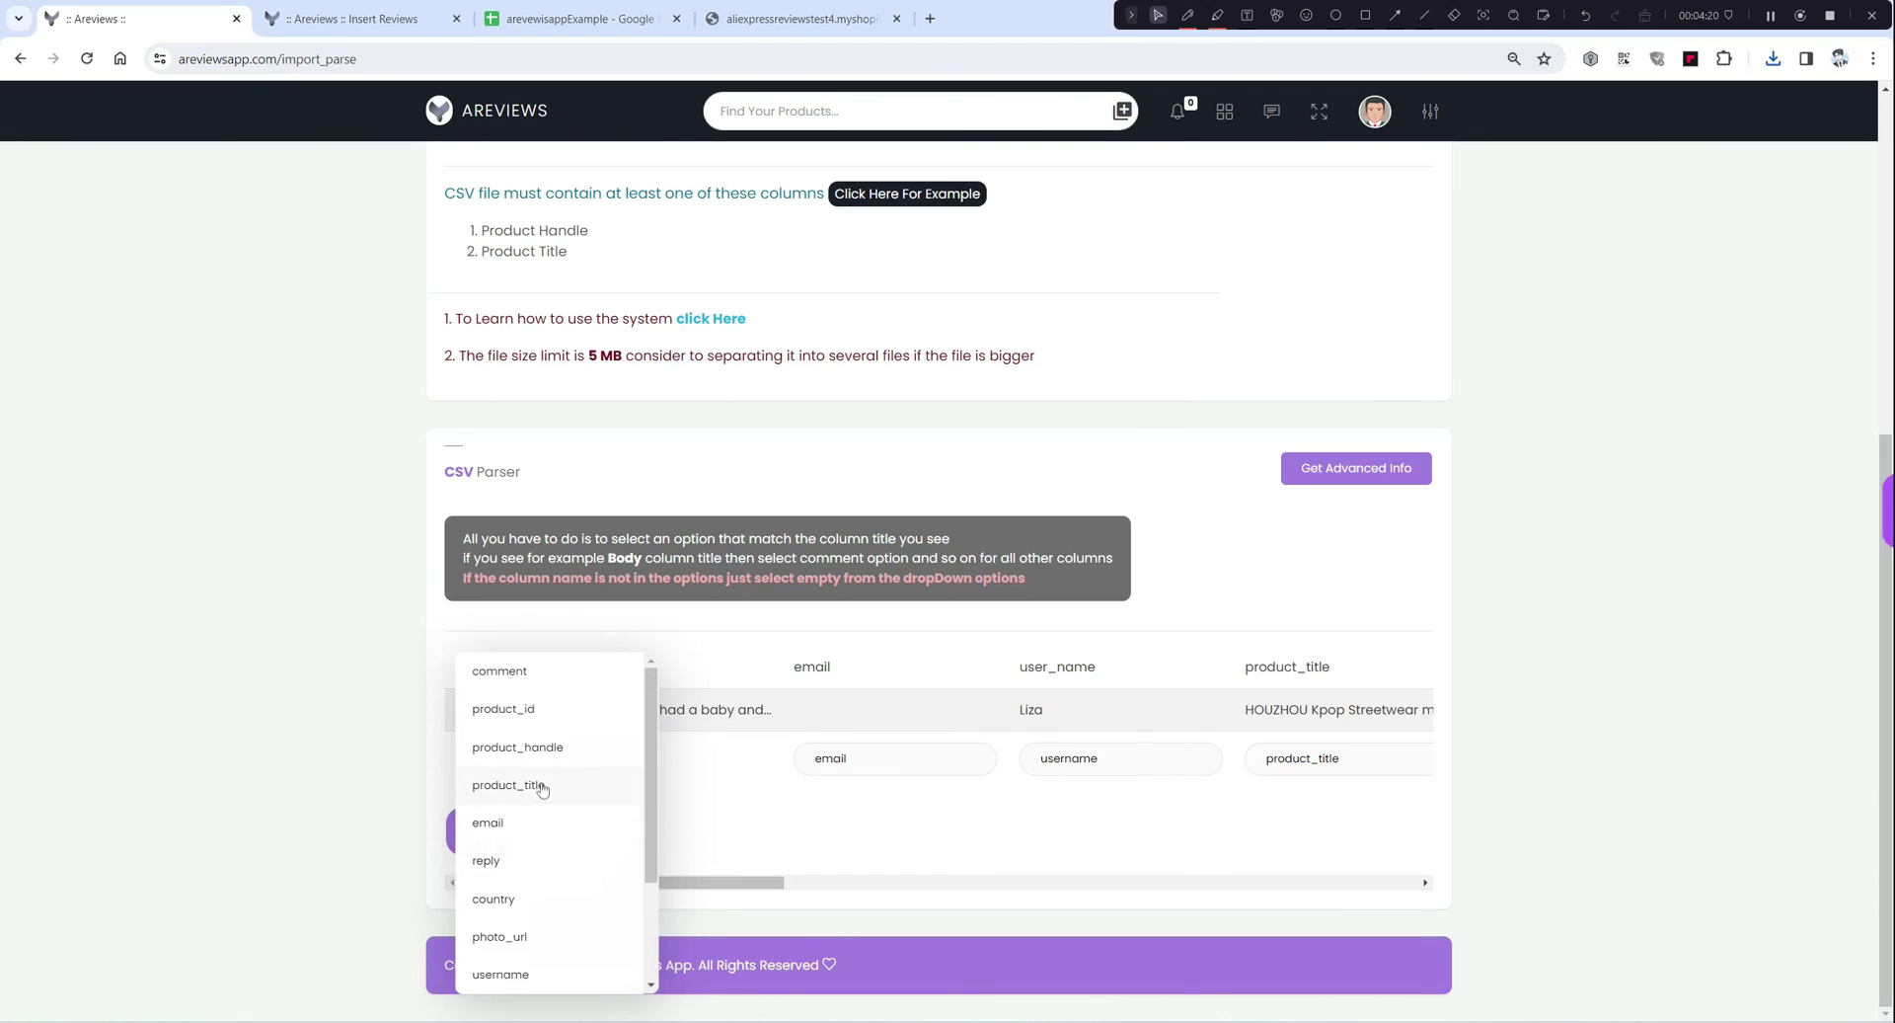
left_click(542, 788)
Step: Set the product_title column's mapping to empty, leaving product_handle as the product identifier
scroll(677, 744, "right", 3)
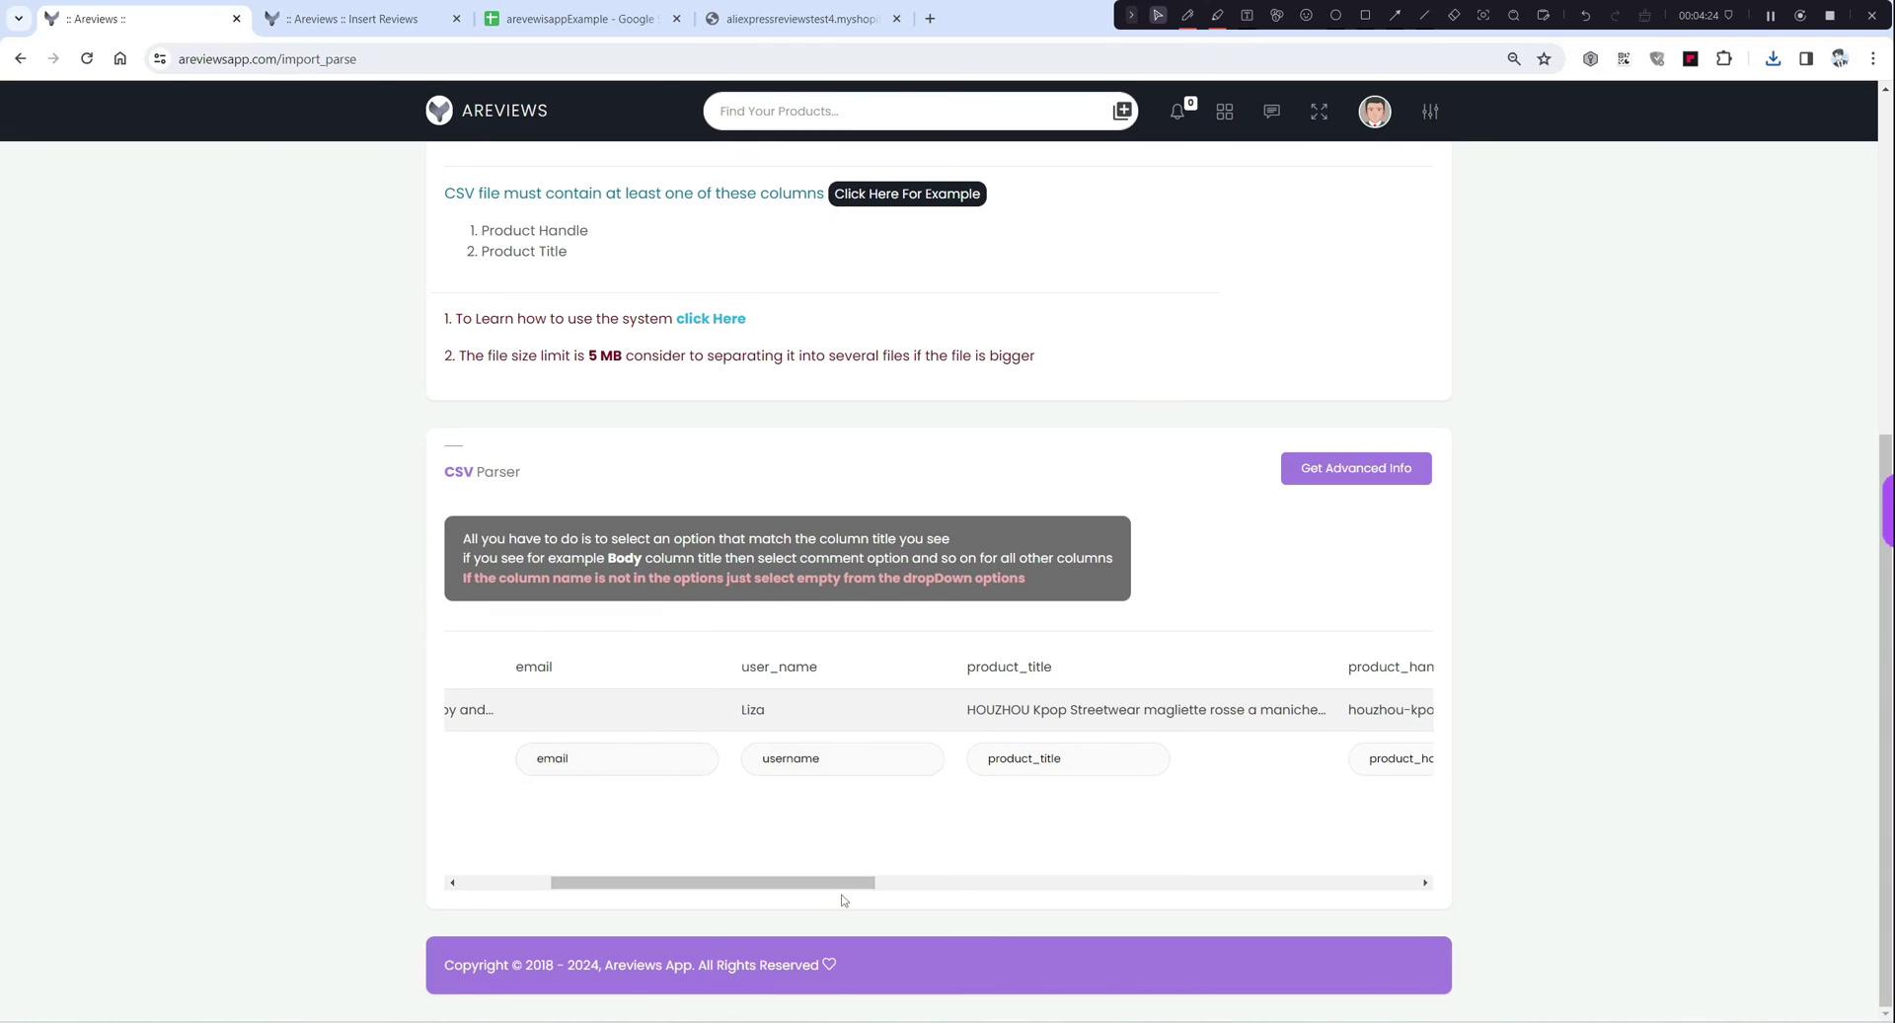
left_click_drag(859, 882, 977, 882)
left_click(691, 758)
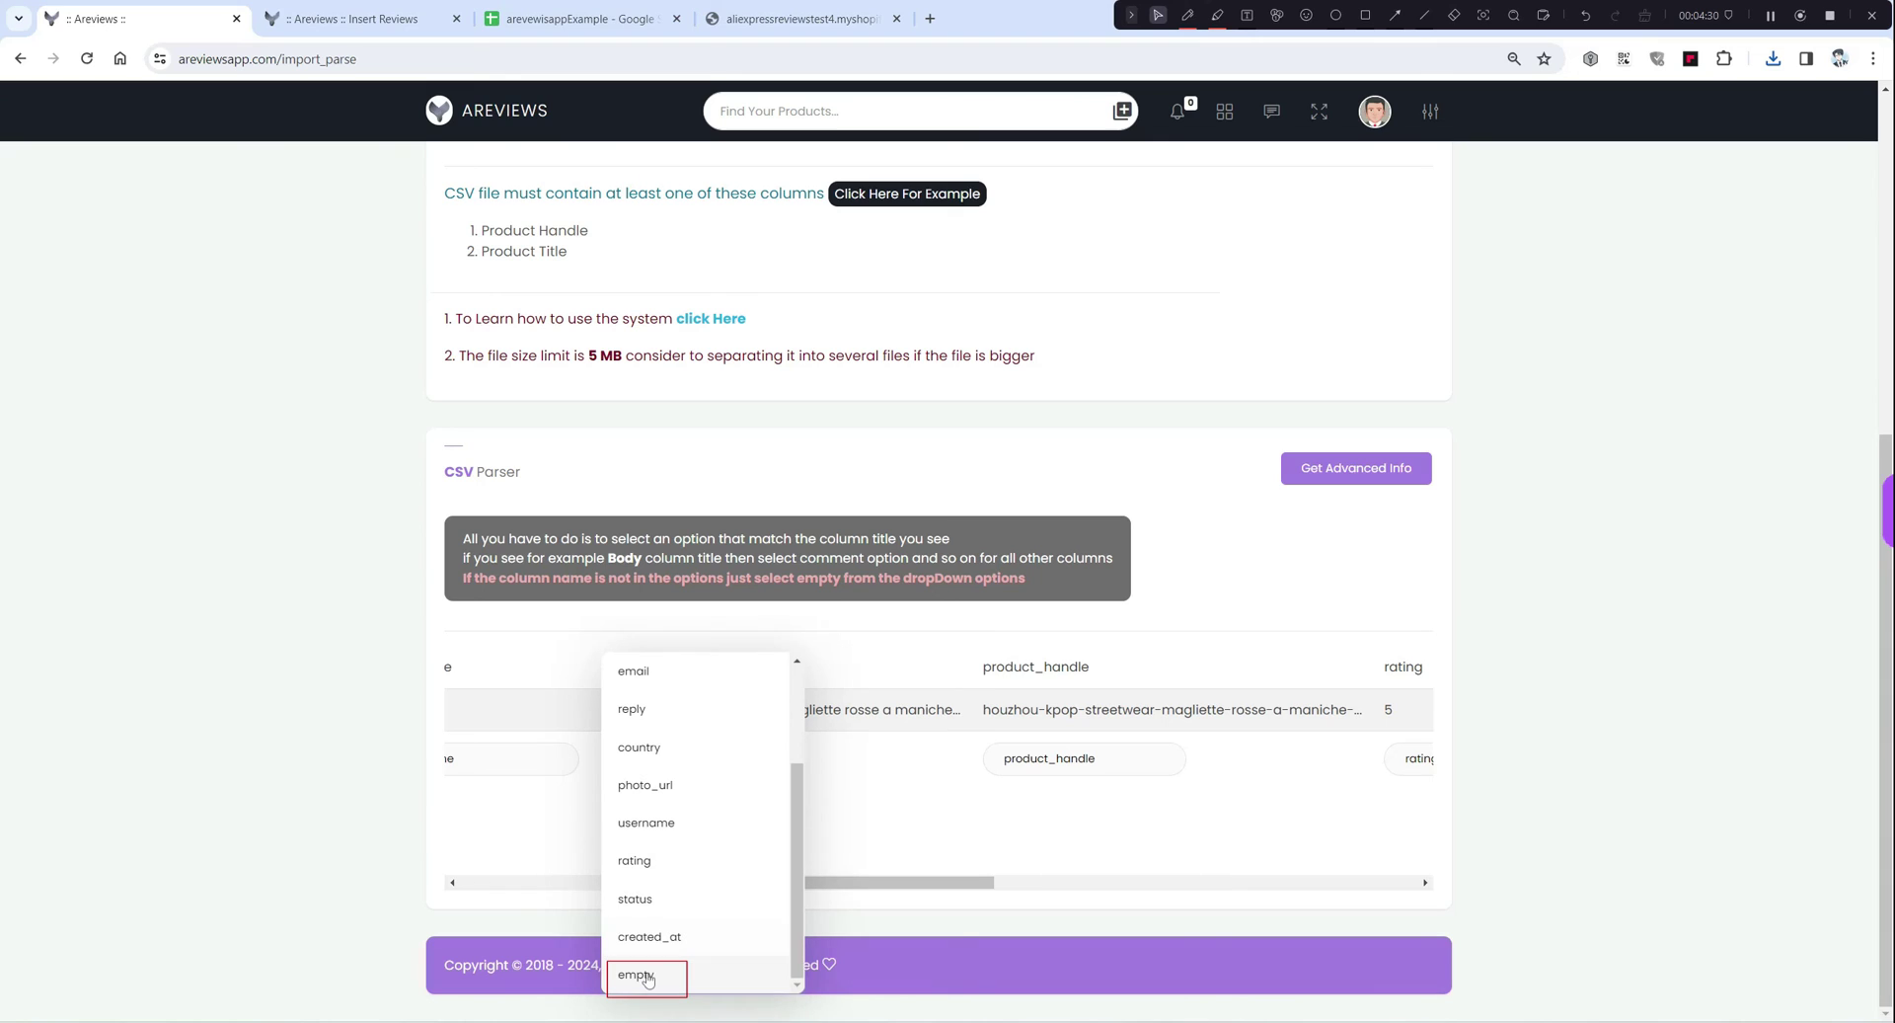
left_click(649, 979)
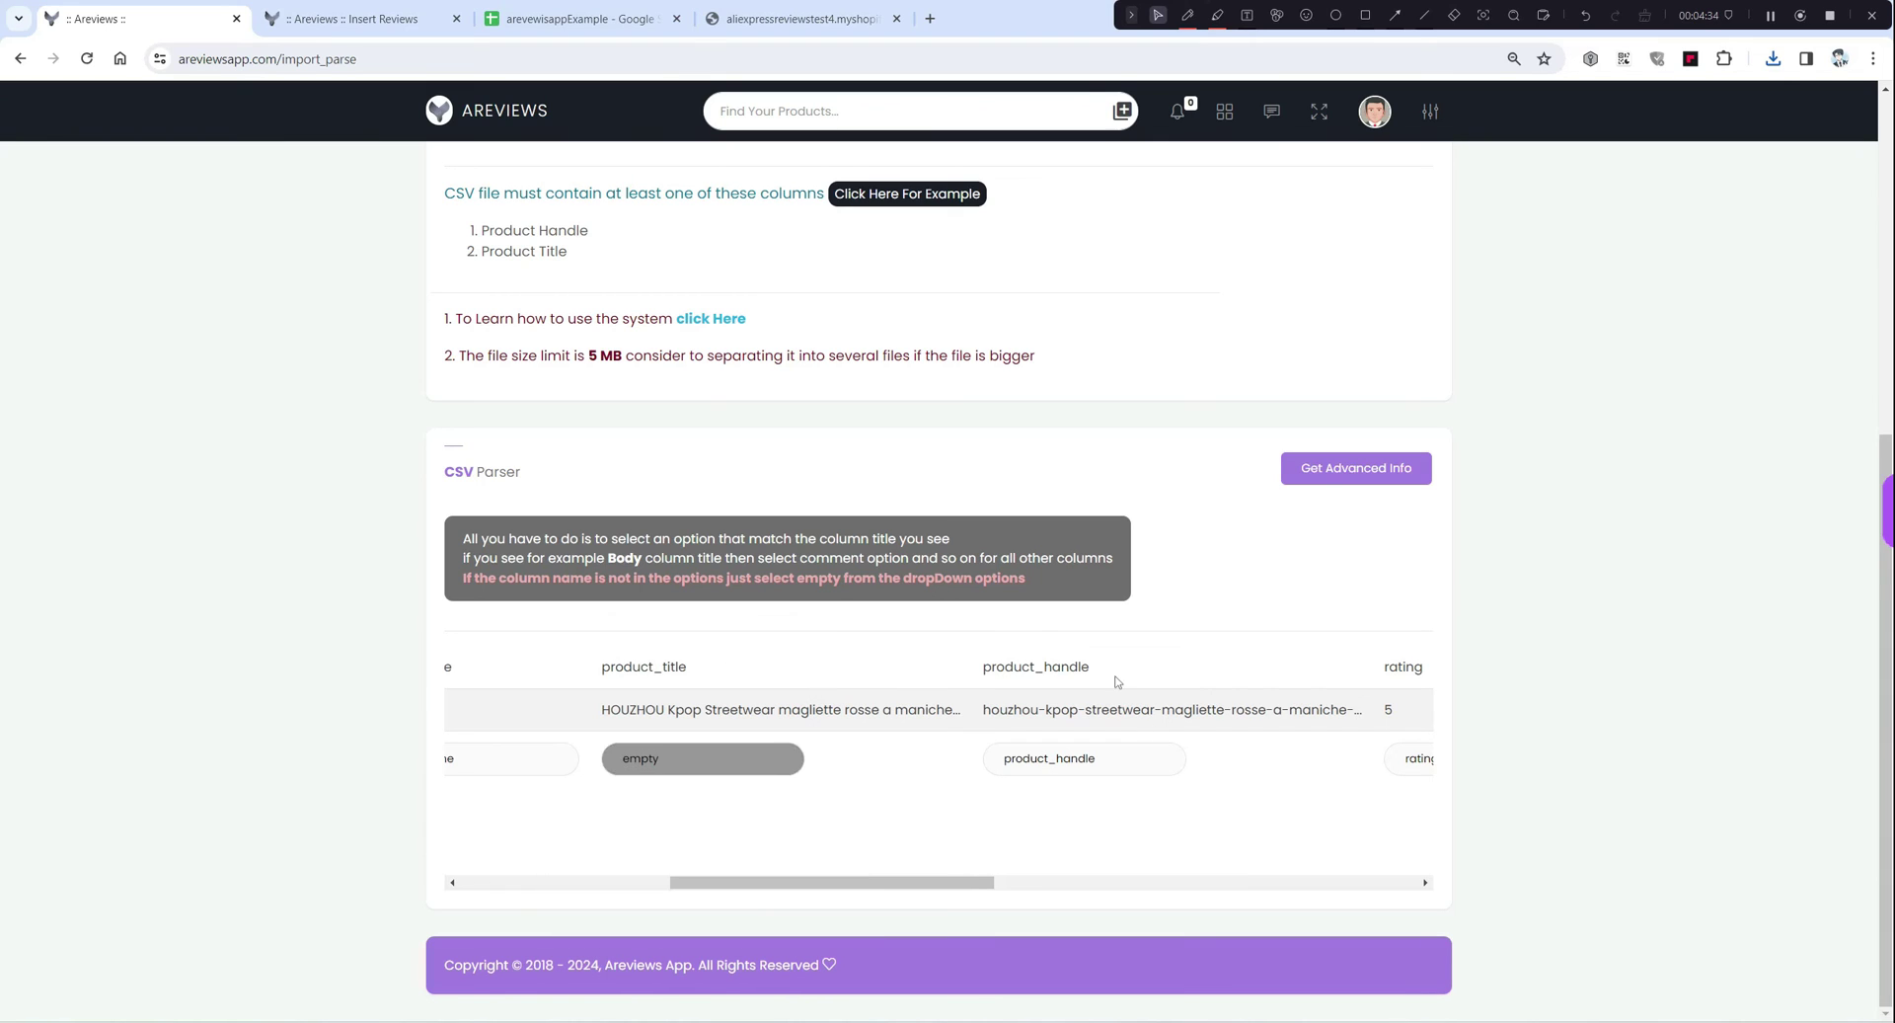
left_click_drag(1090, 667, 1014, 667)
left_click(656, 760)
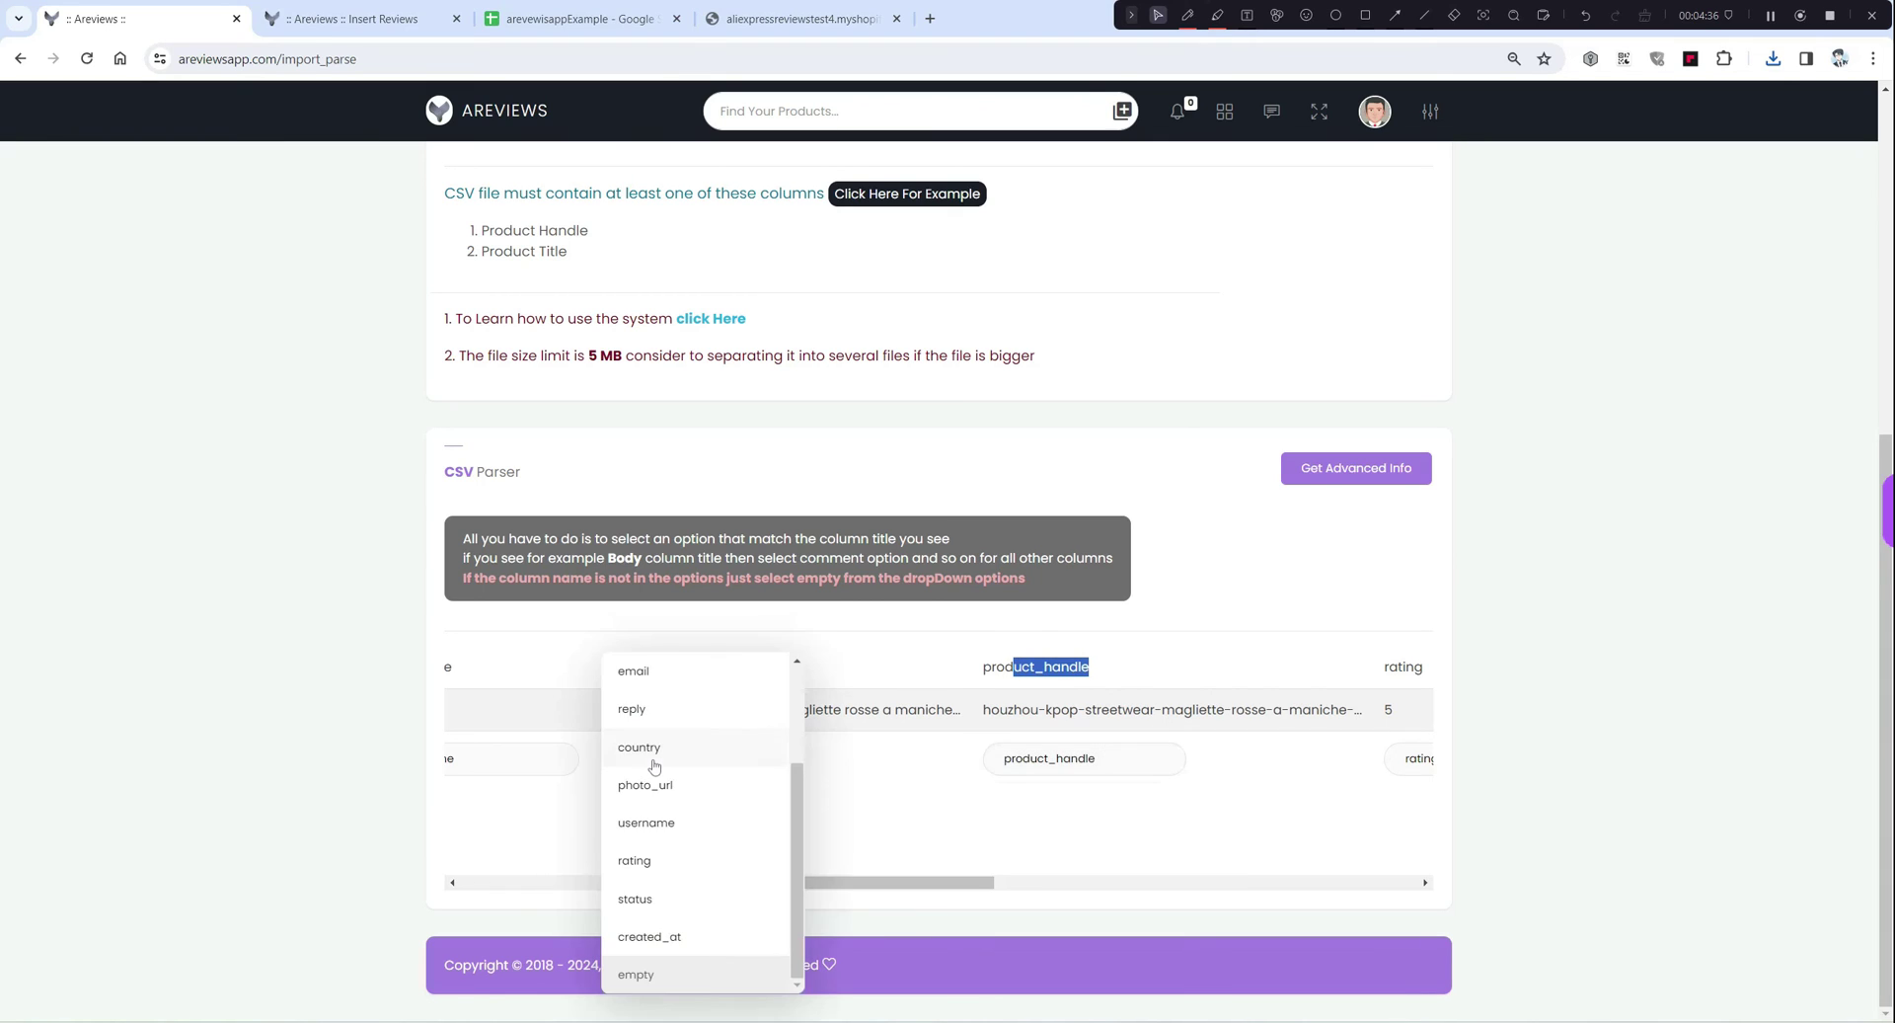
left_click(871, 793)
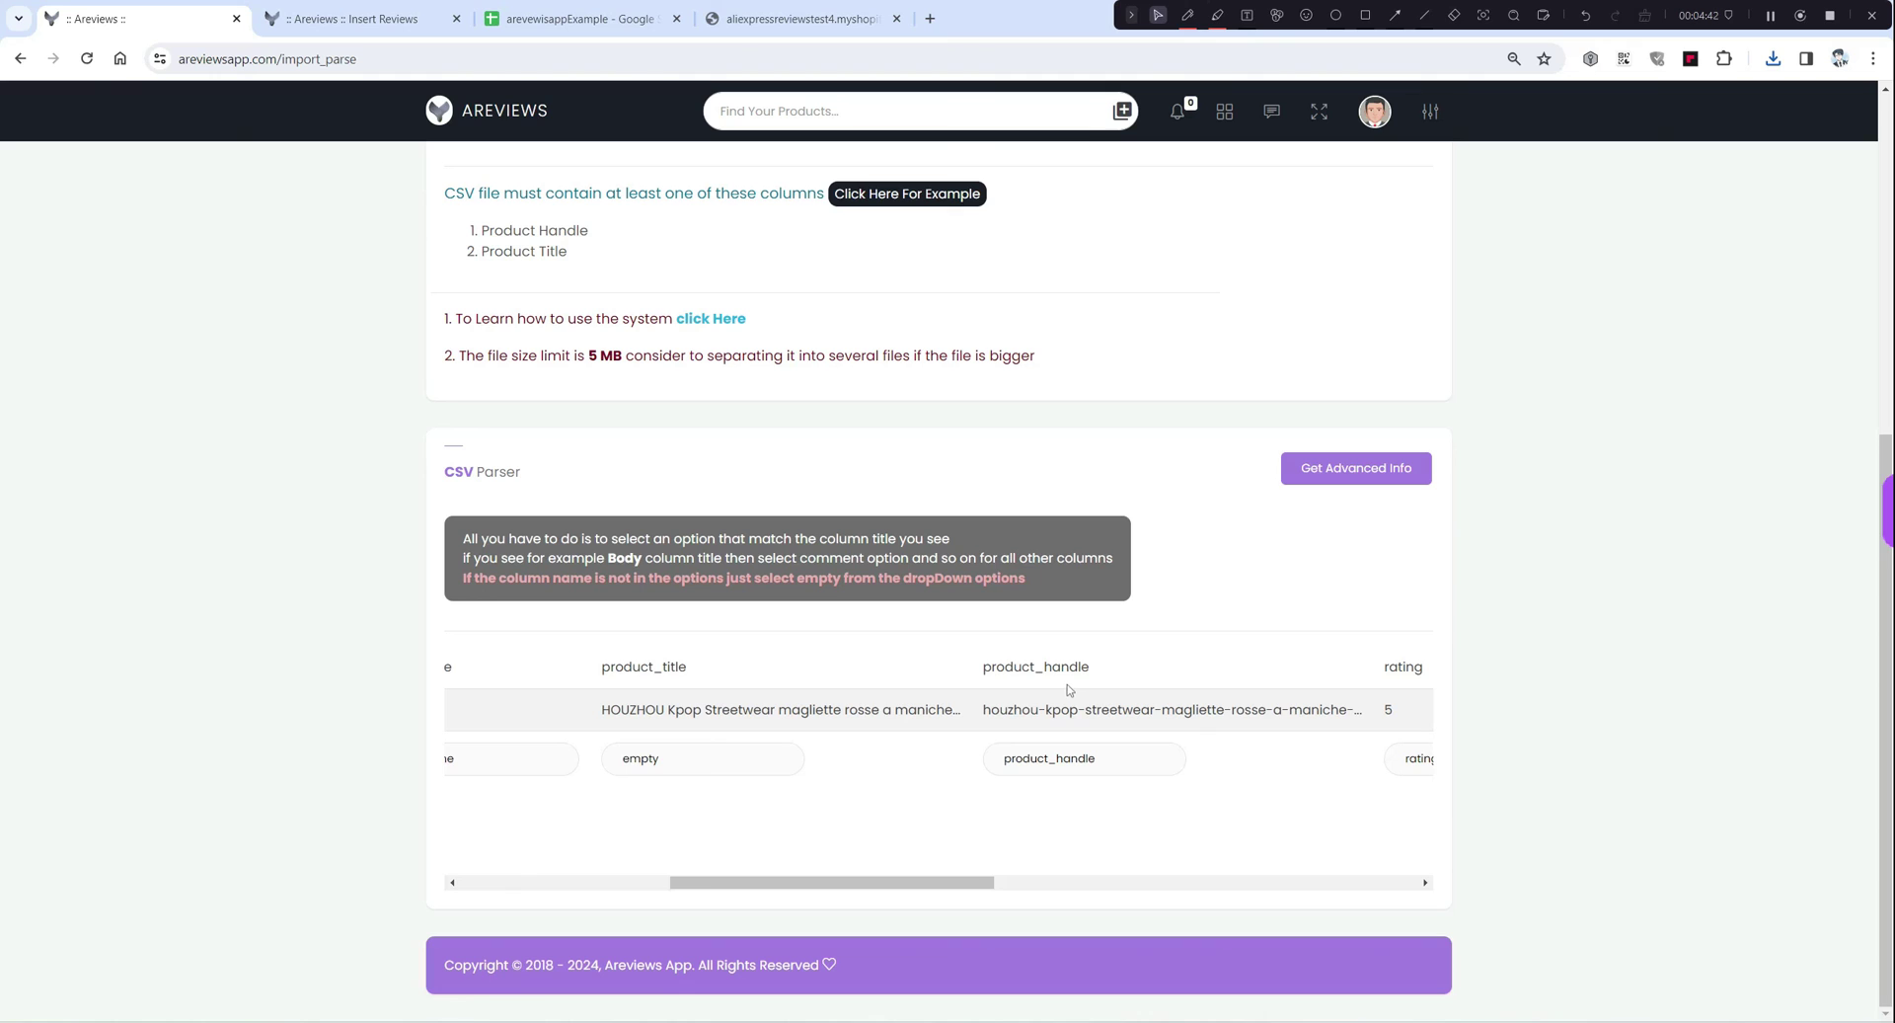
Step: Set the product_id column's mapping to empty
left_click_drag(942, 886, 1153, 886)
left_click(1045, 774)
scroll(1022, 962, "down", 1)
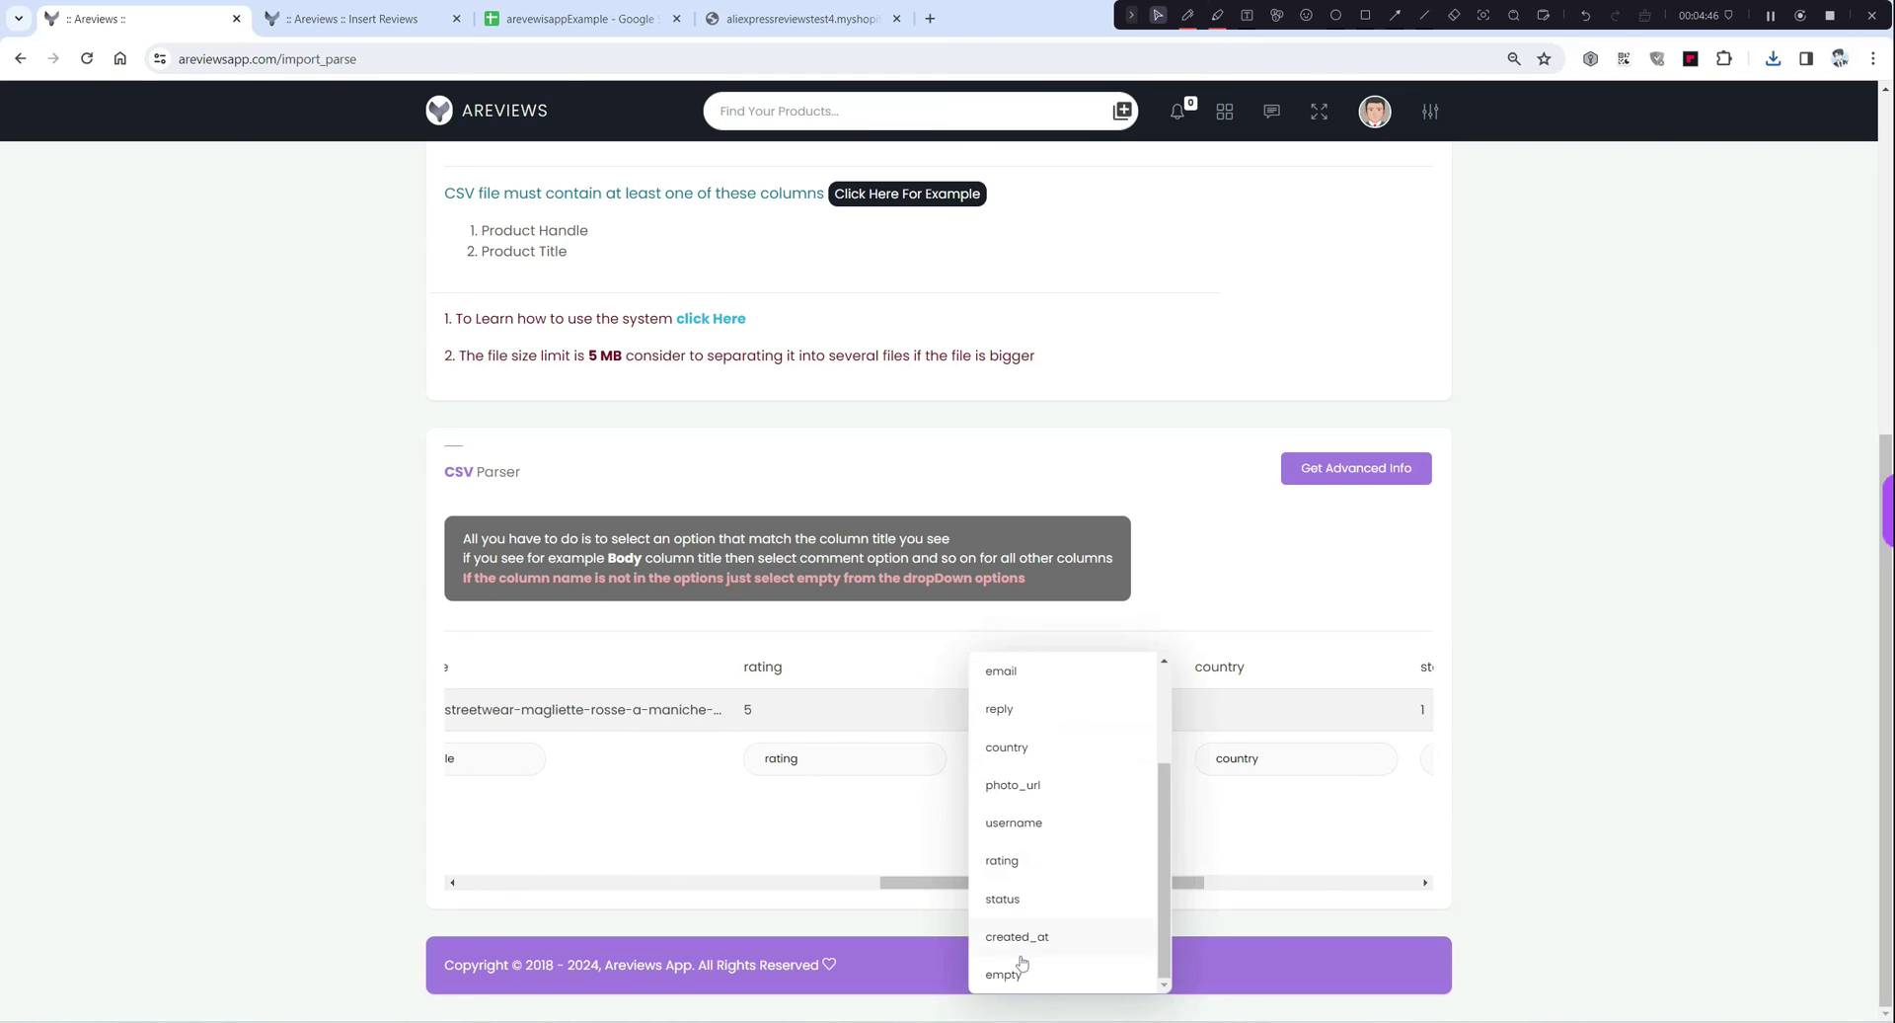
left_click(1022, 973)
Step: Review the remaining column mappings, import the review data and check the import result
left_click_drag(985, 886, 1163, 887)
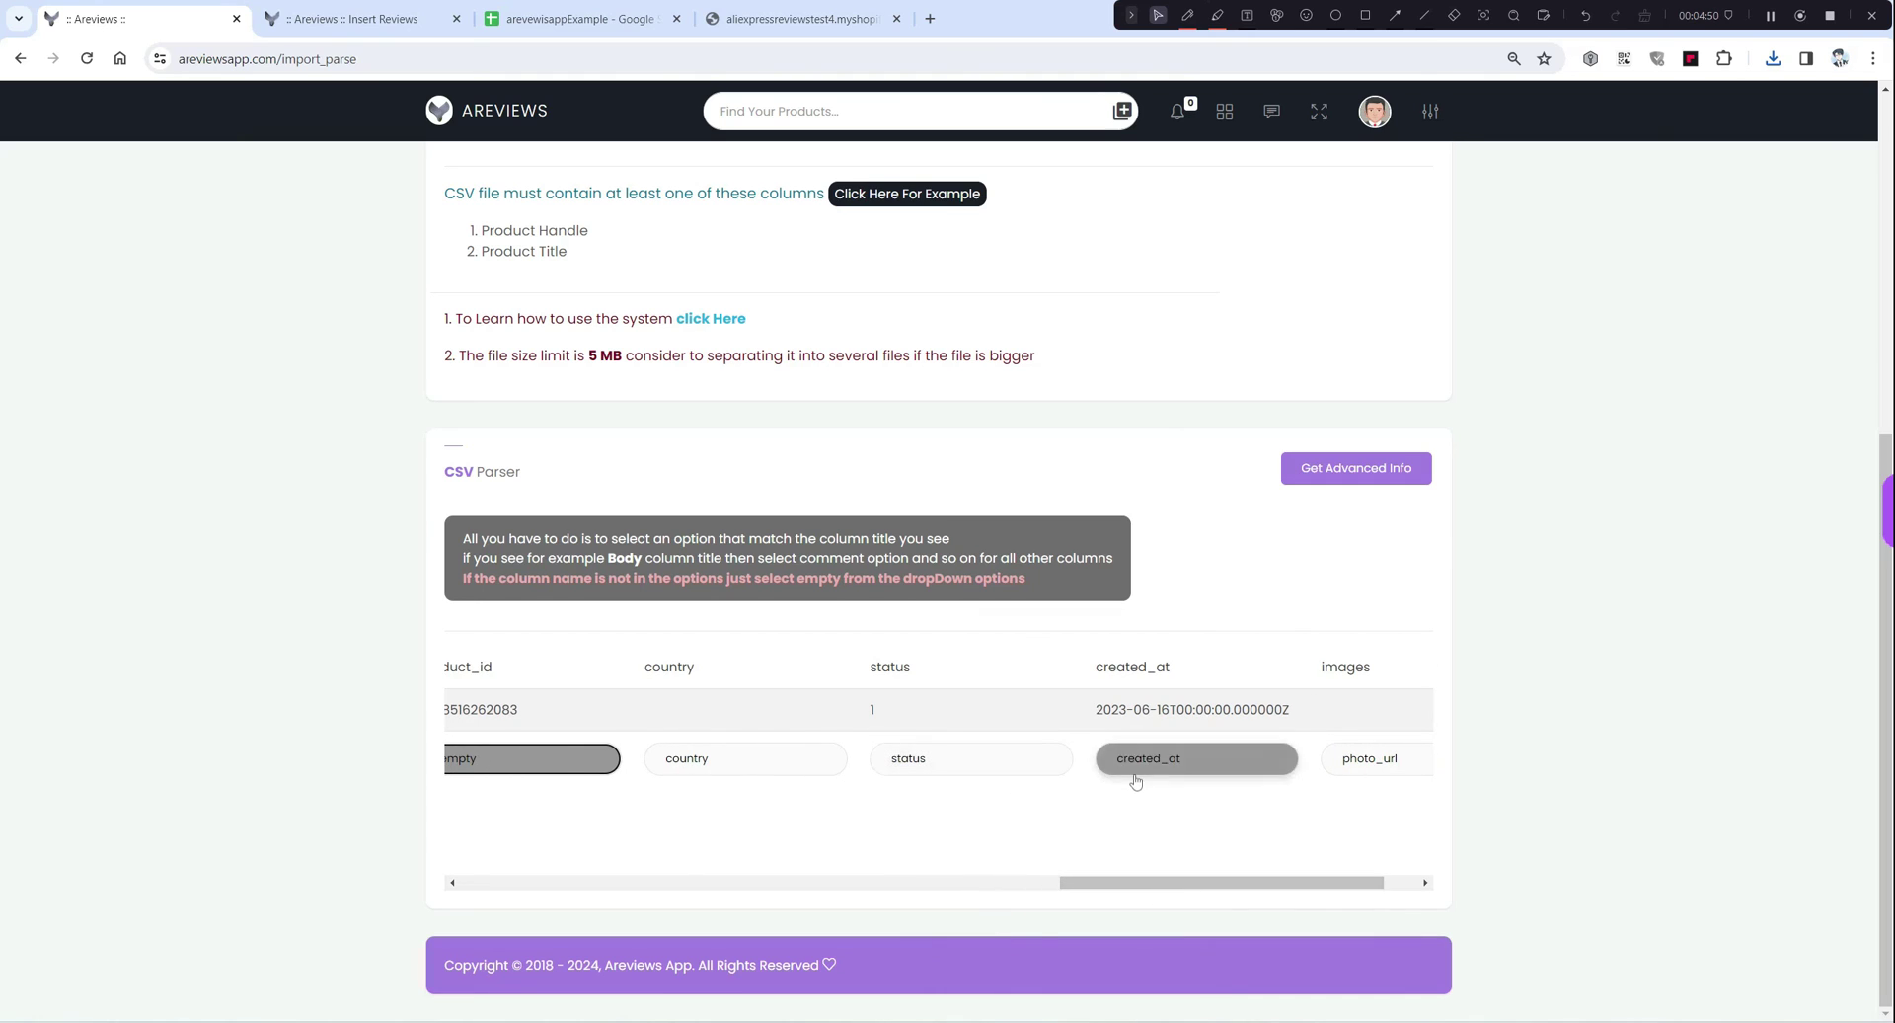
left_click_drag(1308, 880, 637, 877)
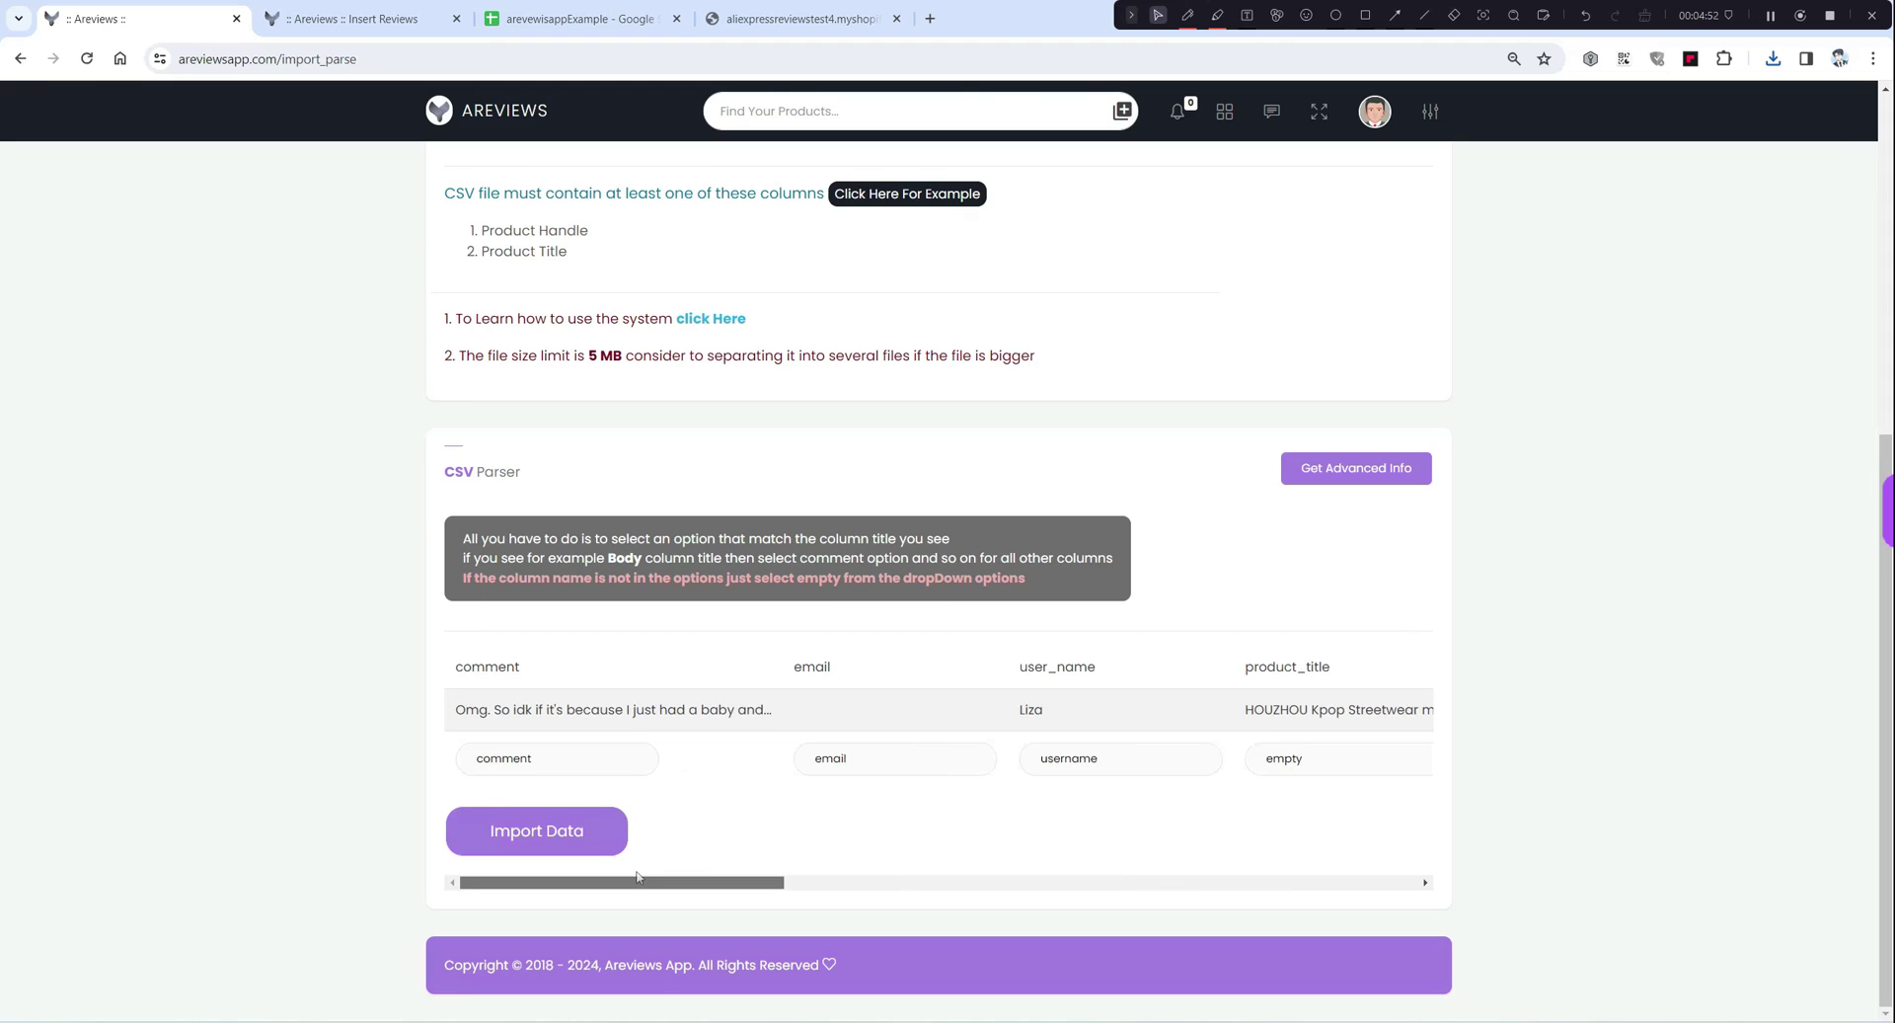
left_click(558, 846)
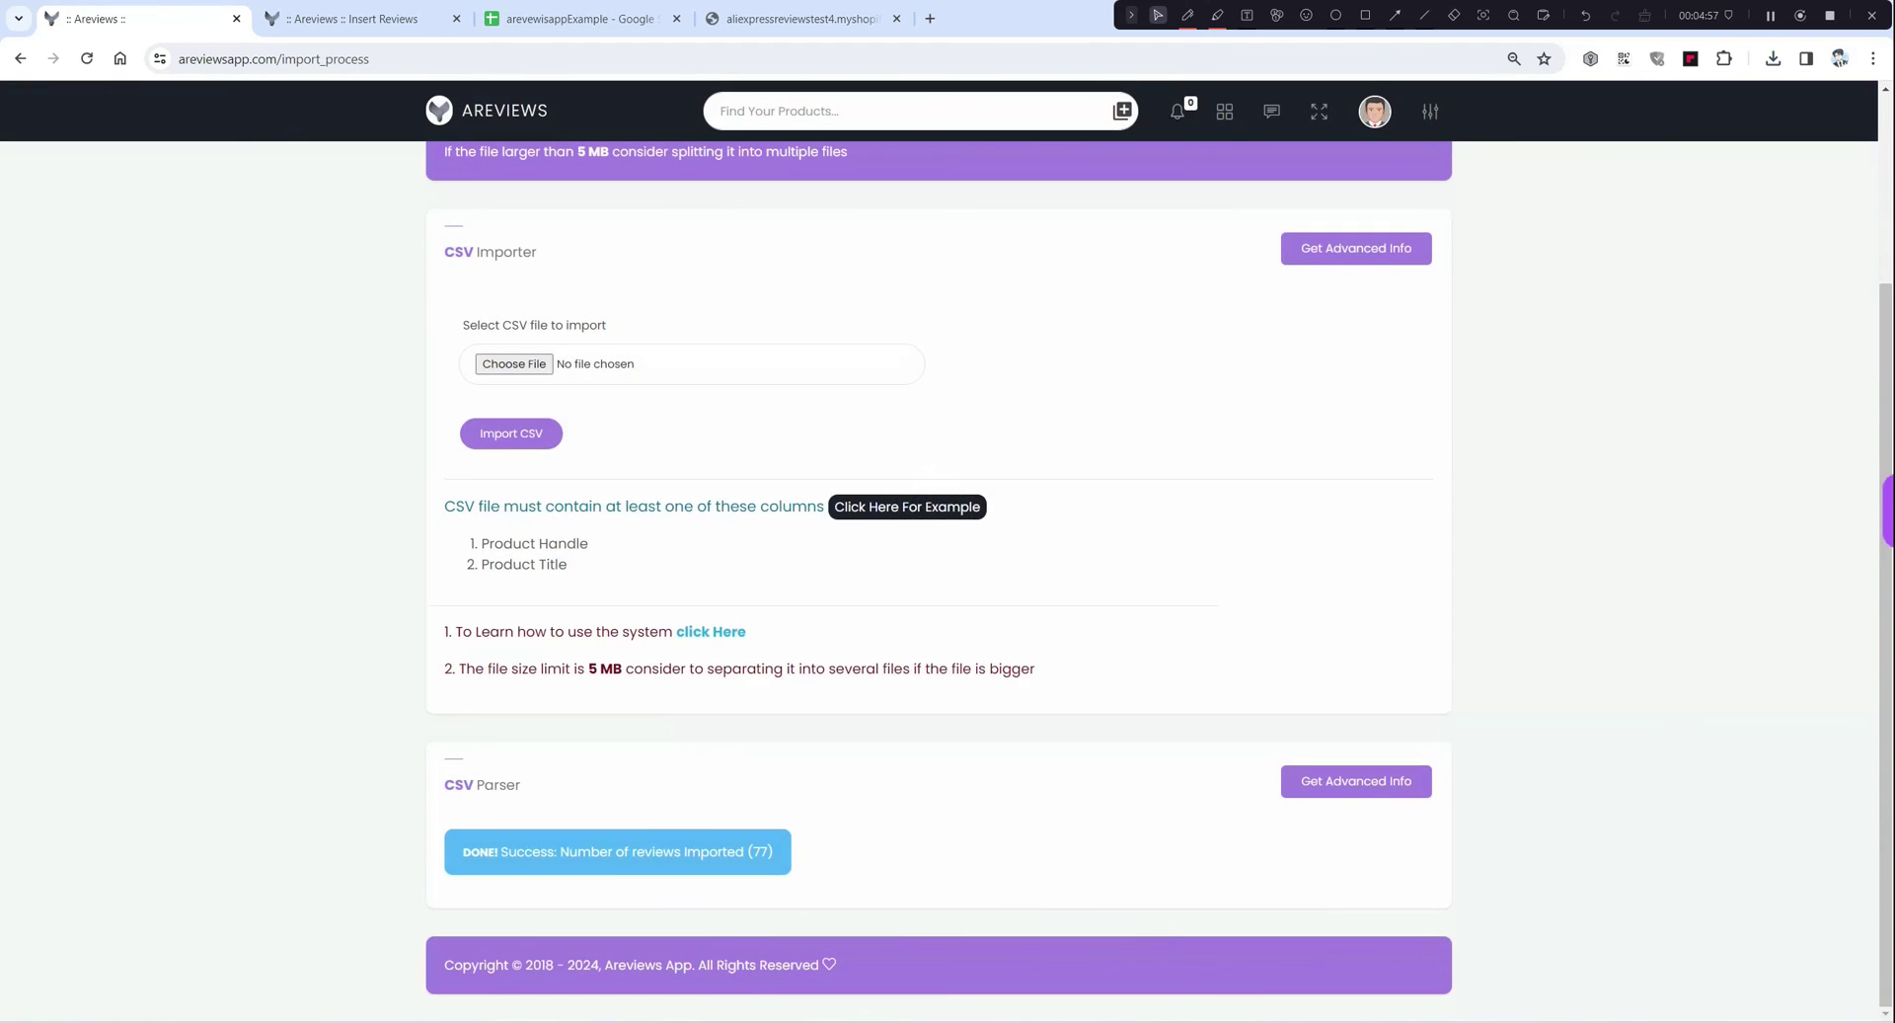
left_click_drag(776, 851, 449, 840)
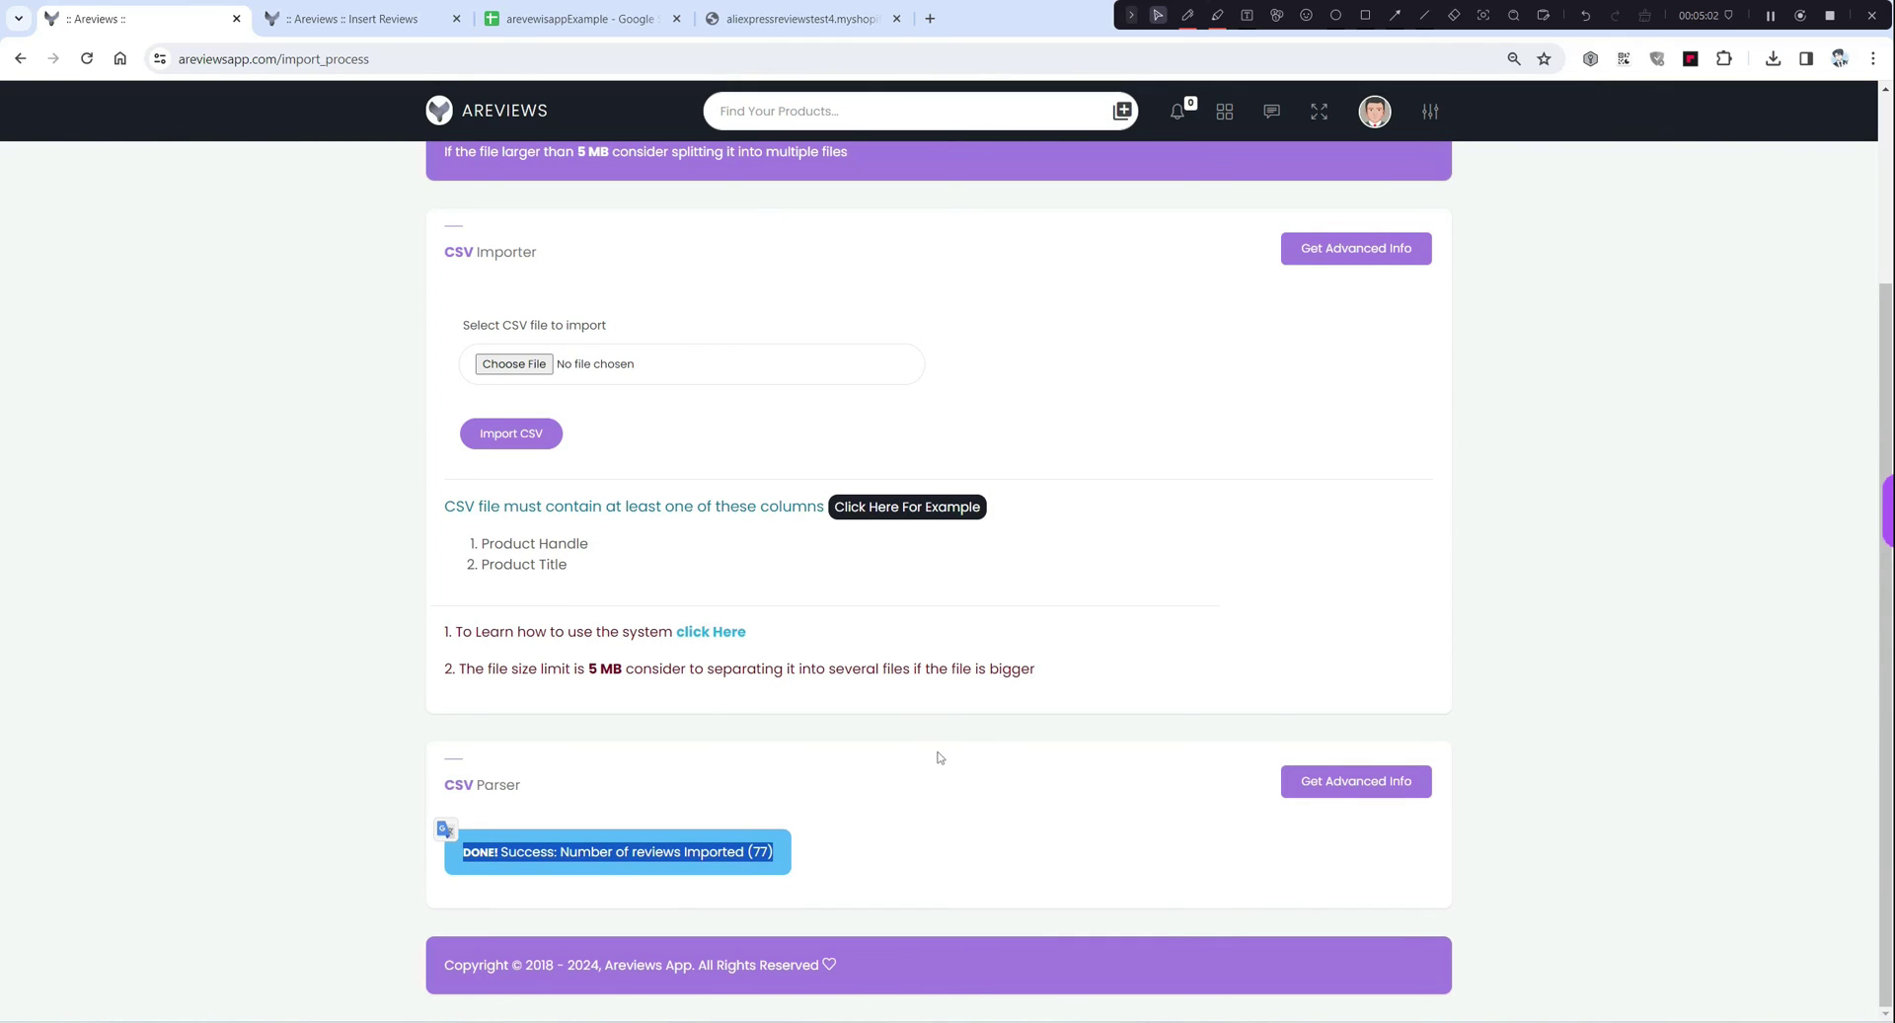
left_click_drag(591, 545, 480, 544)
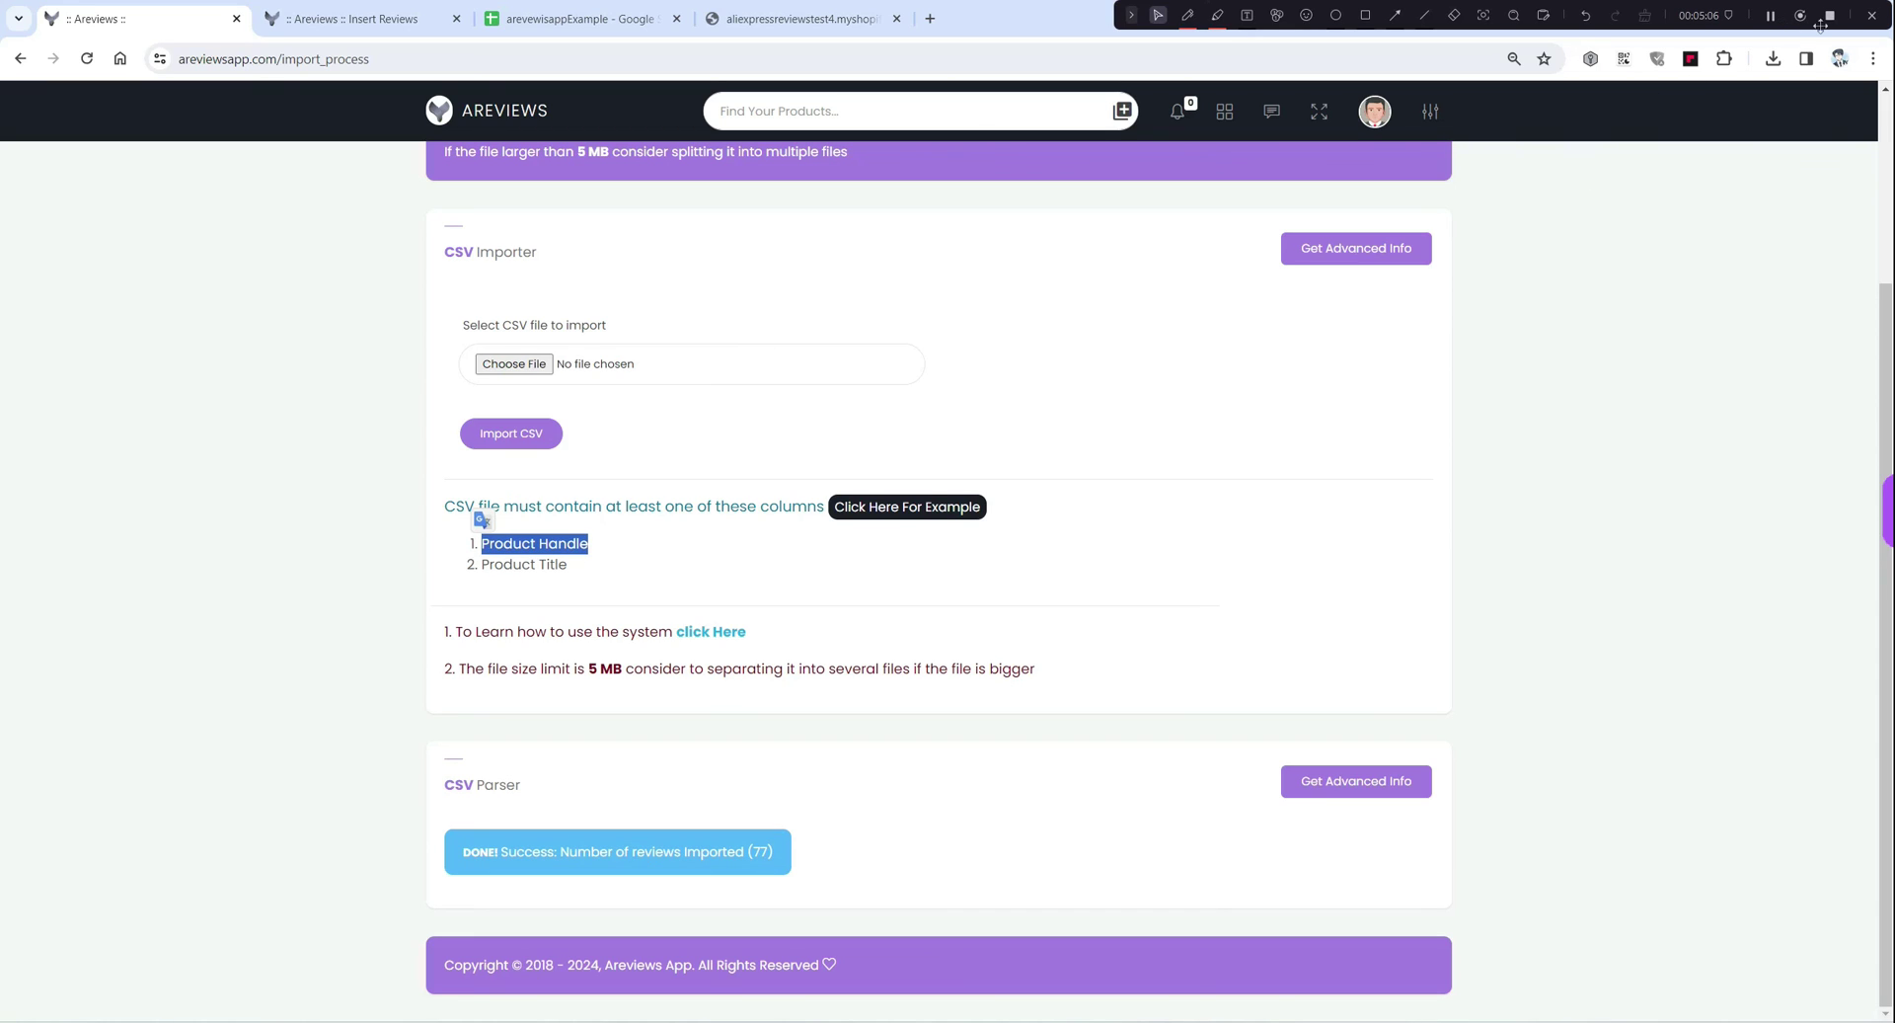